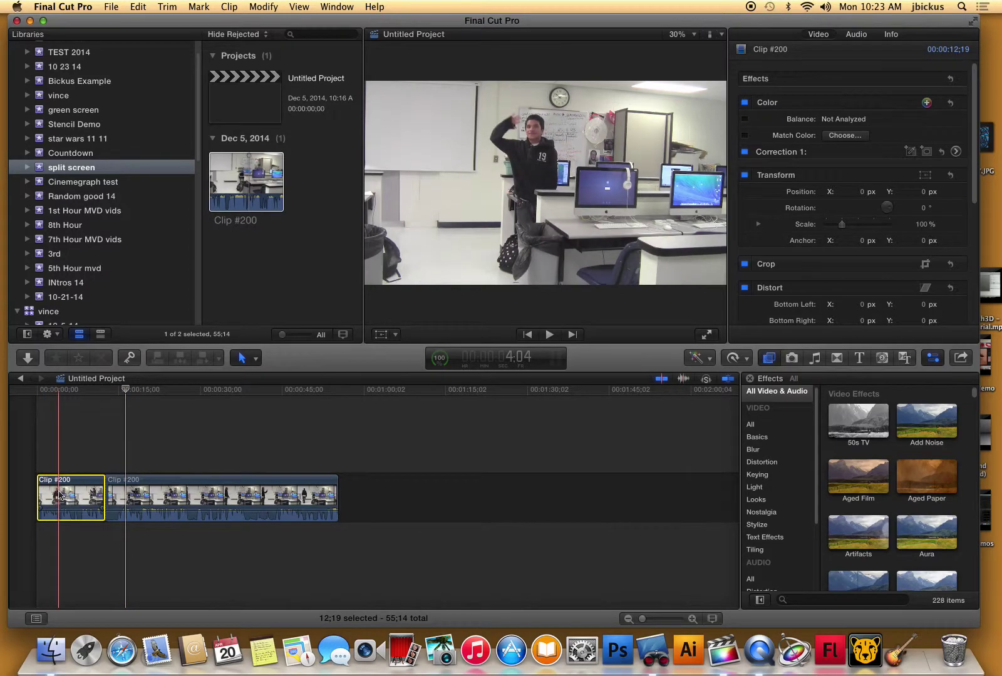
Step: Delete the first segment of Clip #200 and split the remaining clip at about 9 seconds
key("Delete")
left_click_drag(34, 392, 89, 402)
key("b")
left_click(88, 498)
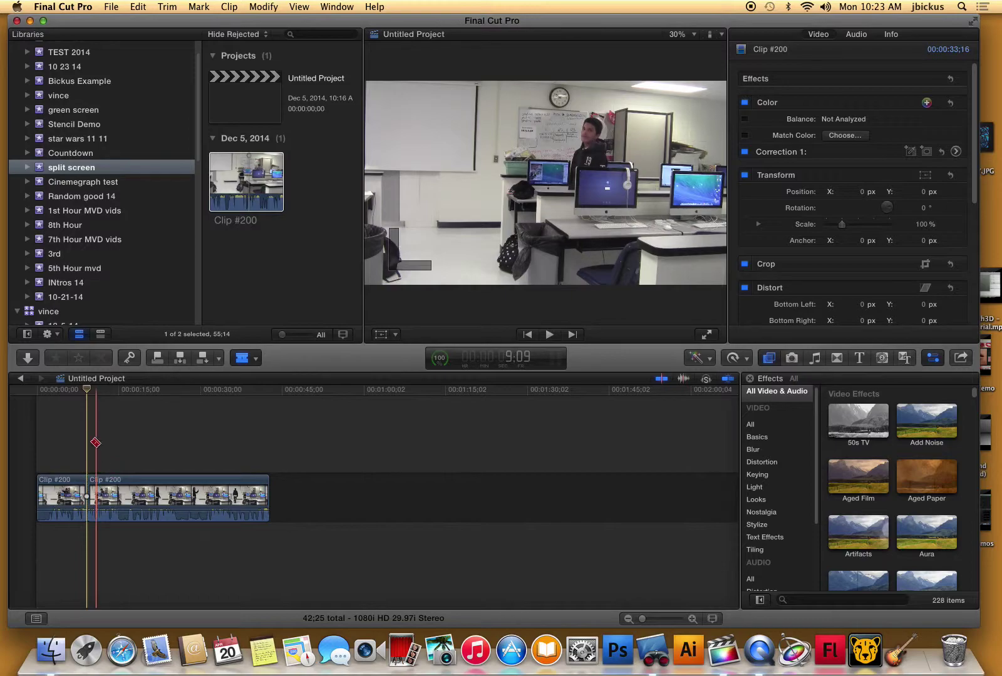
Step: Split the clip again at about 21 seconds and delete the middle segment between the two cuts
left_click_drag(86, 392, 152, 404)
left_click(154, 487)
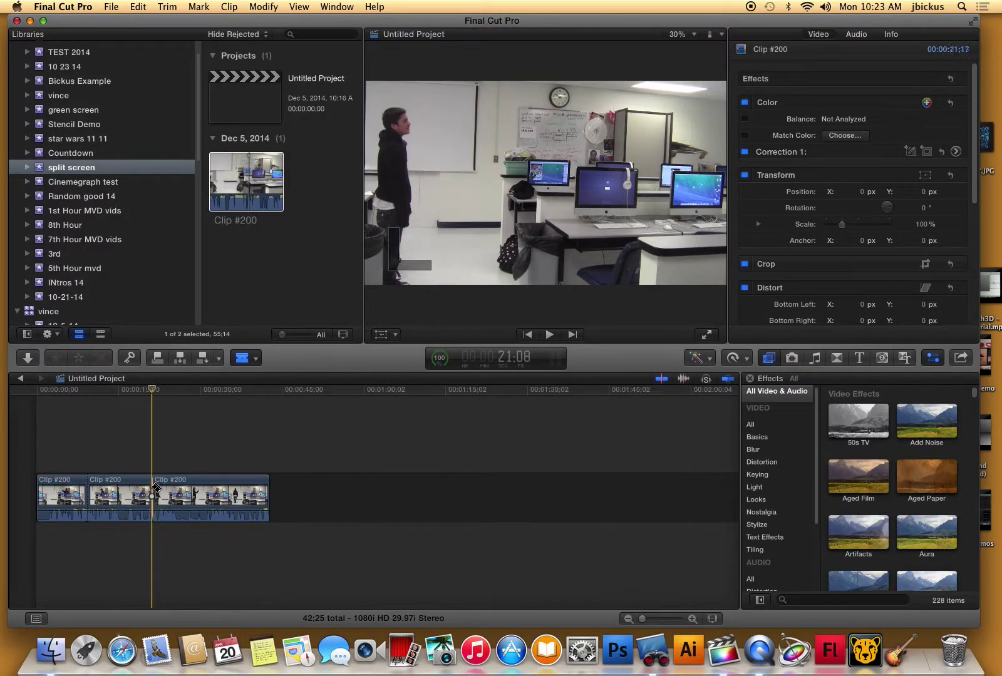
key("a")
left_click(129, 490)
key("Delete")
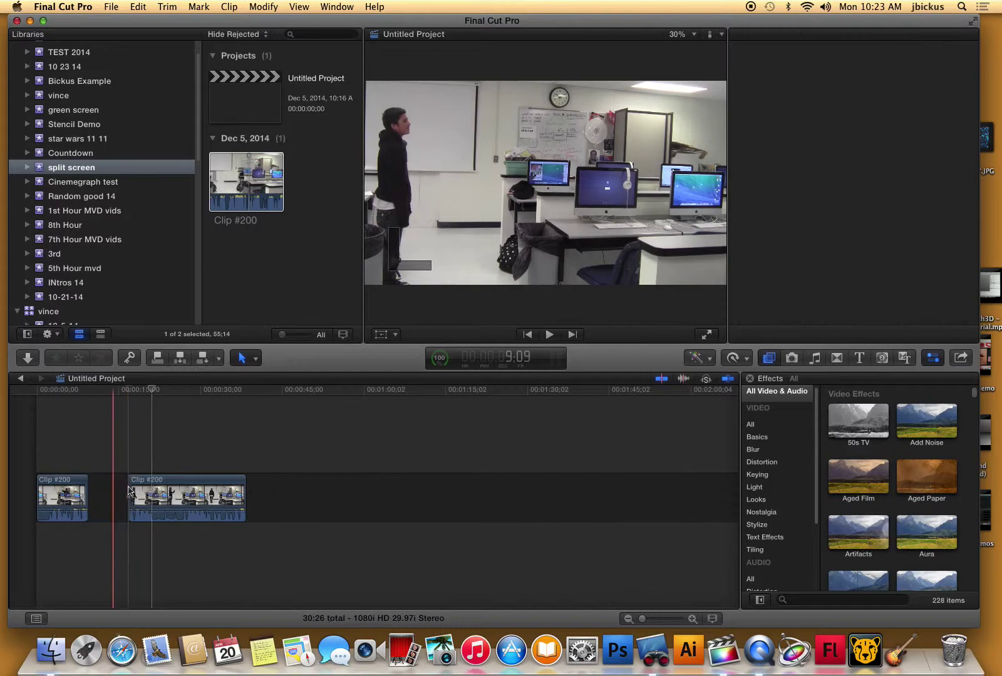
Step: Lift the second clip out of the main storyline and stack it above the first clip, starting at the beginning of the timeline
left_click(87, 390)
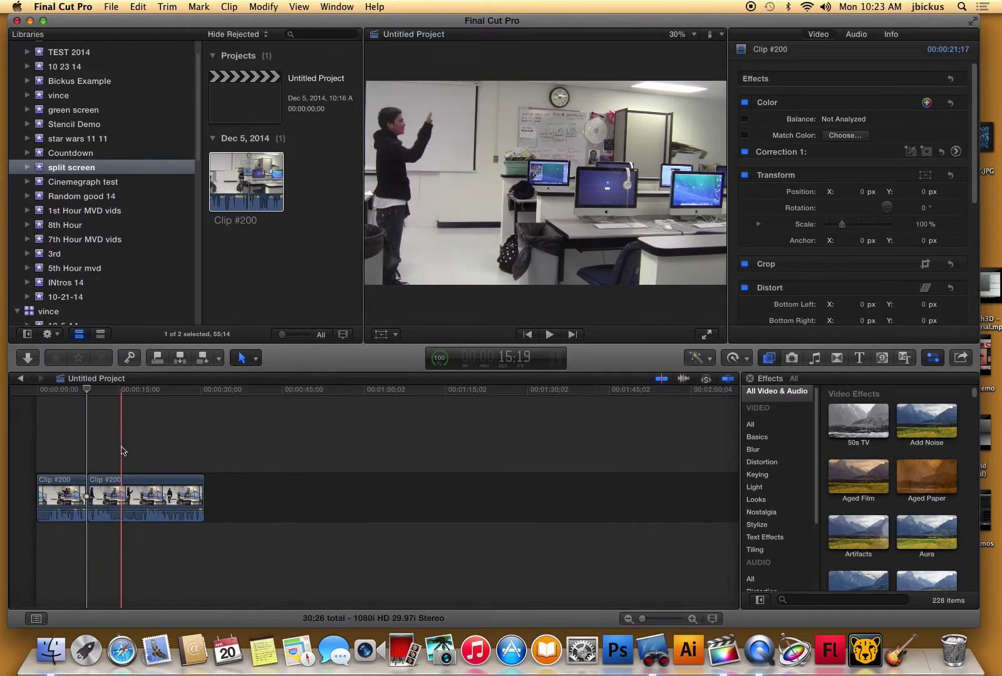
left_click(112, 484)
left_click_drag(111, 485, 187, 485)
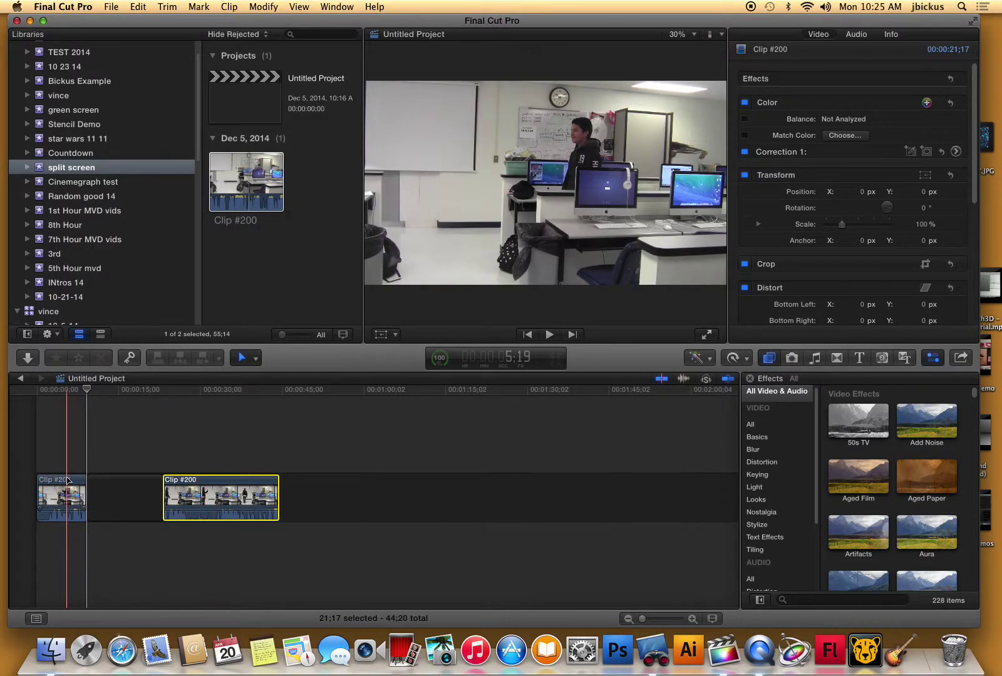
left_click_drag(202, 489, 83, 446)
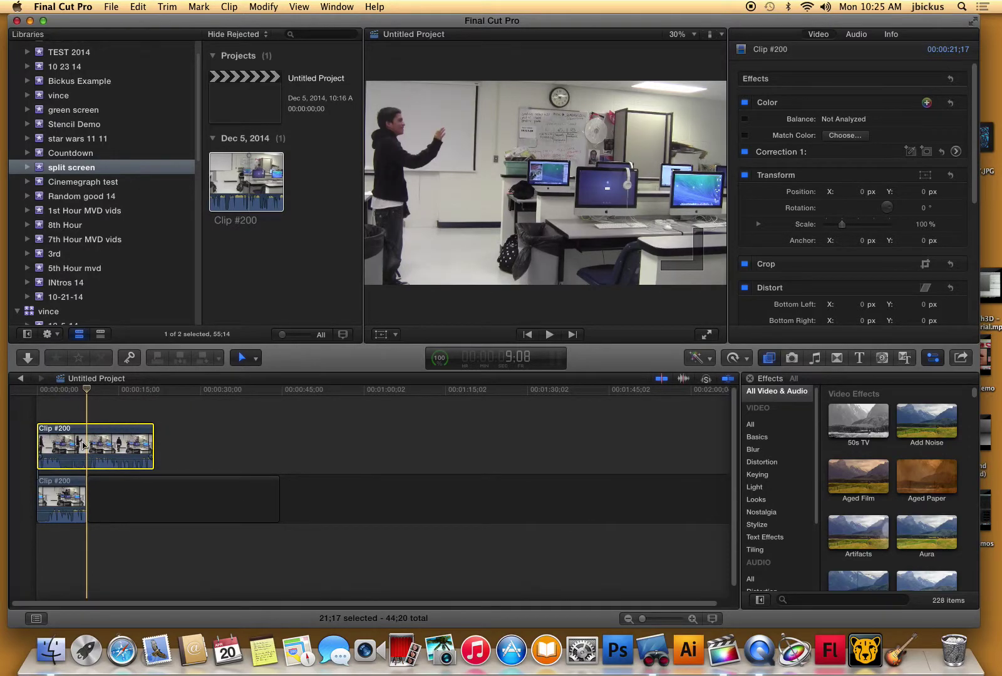
Step: Split the upper clip at the lower clip's end and delete the excess so both clips end together
left_click_drag(642, 619, 664, 619)
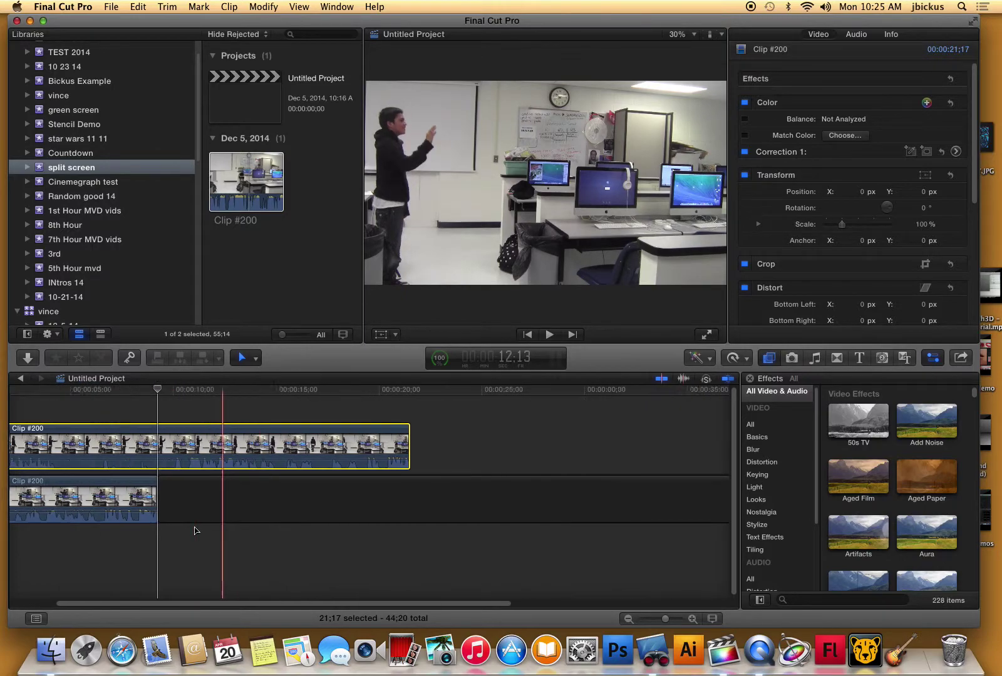
scroll(195, 531, "left", 2)
key("p")
key("super+b")
key("a")
left_click_drag(259, 416, 313, 530)
key("BackSpace")
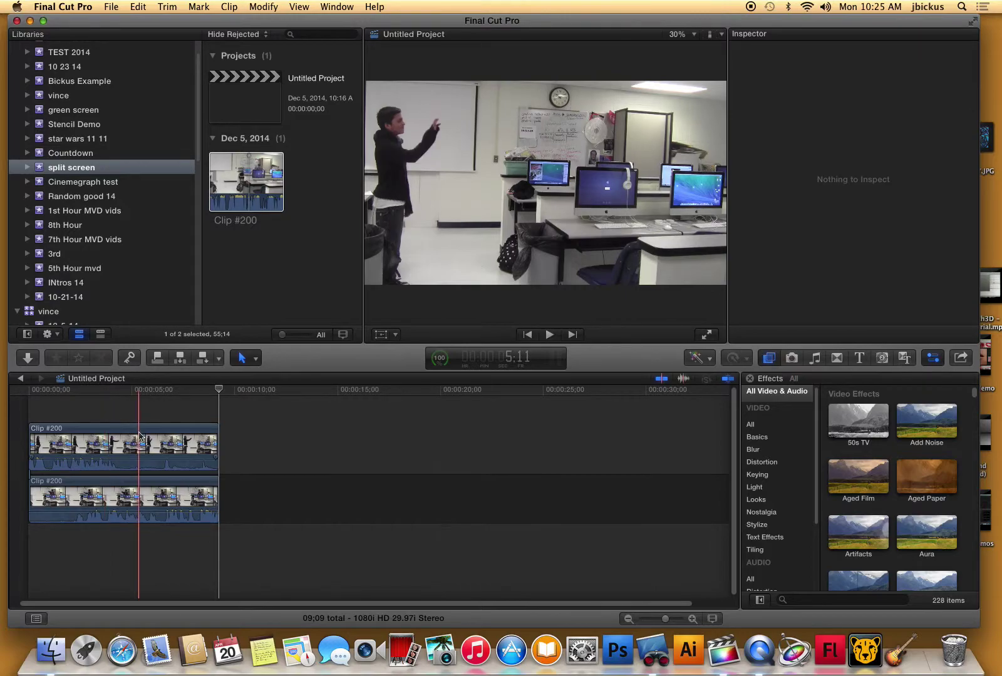
Step: Trim the upper clip's picture from its right edge with the Crop tool, keeping roughly the left third of the frame
left_click(113, 442)
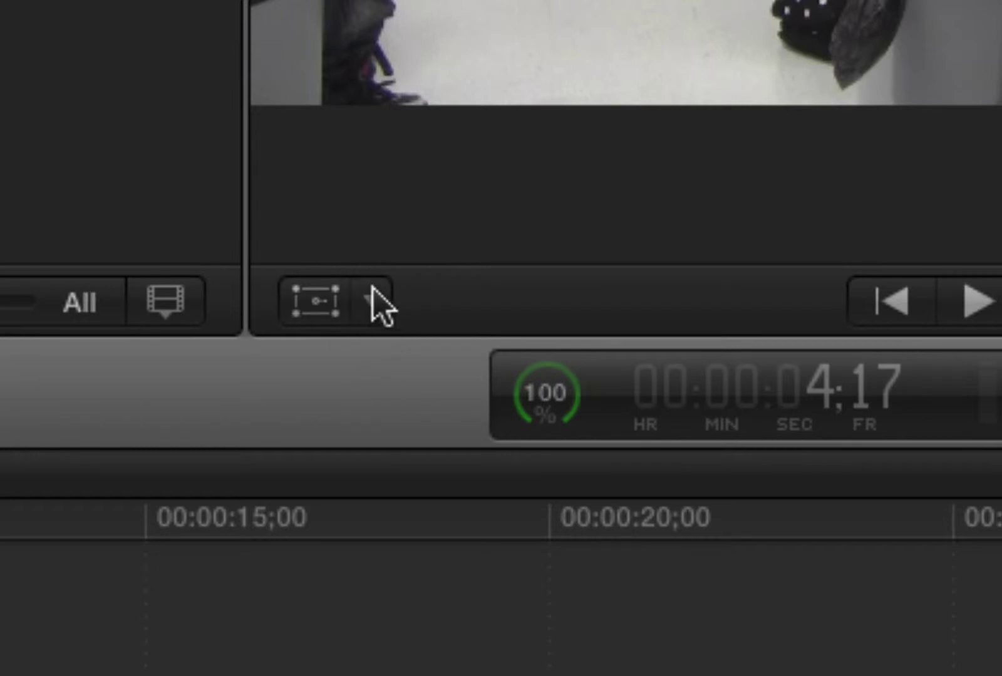
left_click(372, 290)
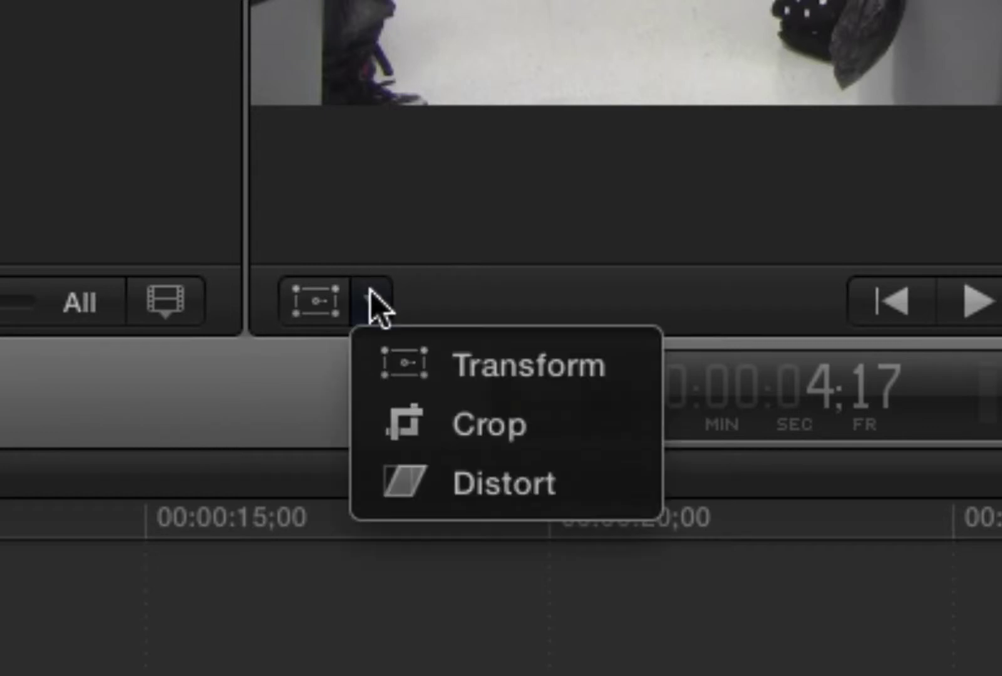
left_click(409, 406)
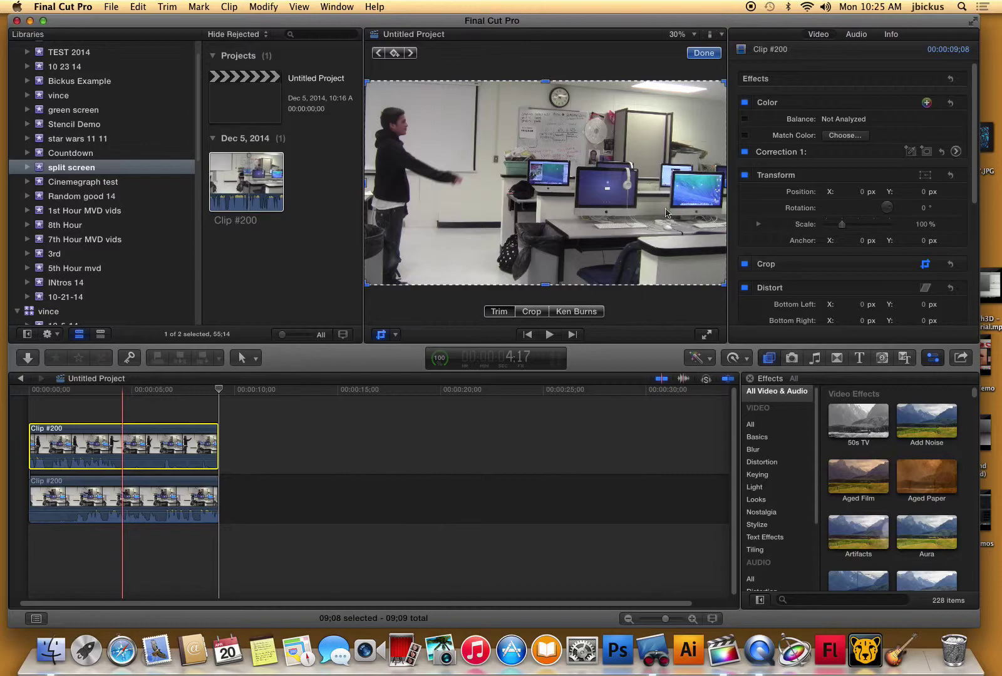
left_click_drag(724, 182, 495, 184)
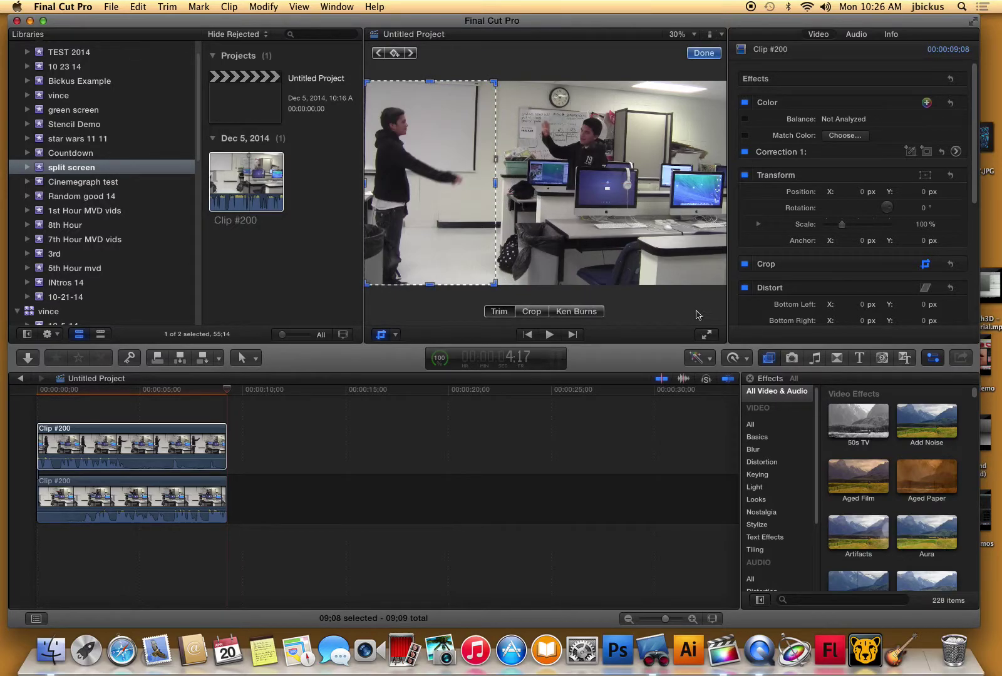
Step: Play the split-screen composite full screen and adjust the playback volume
left_click(706, 334)
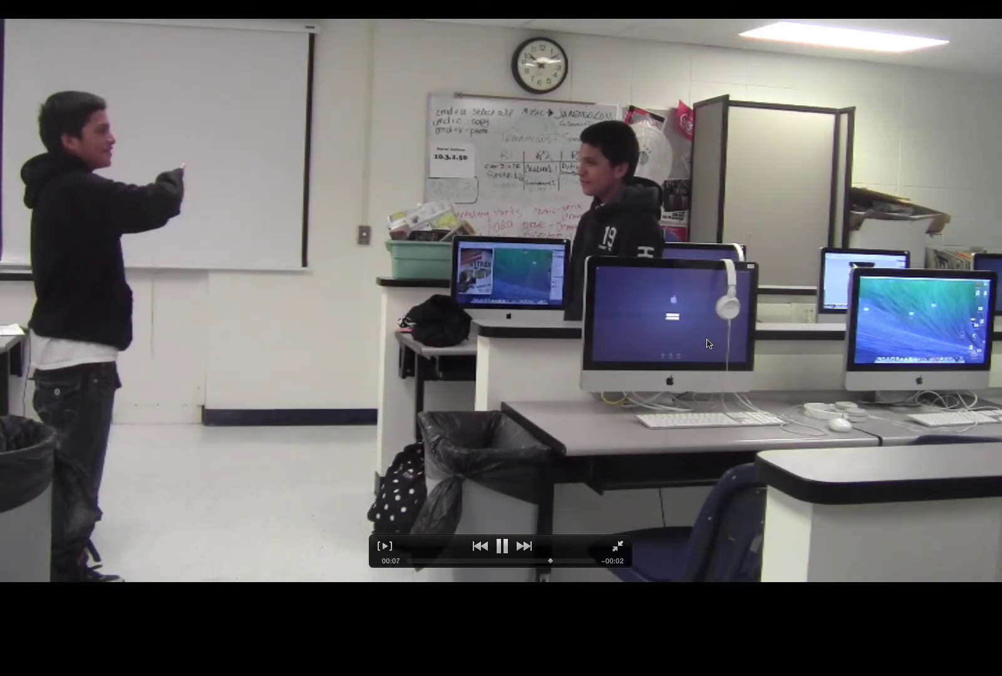
key("XF86AudioRaiseVolume")
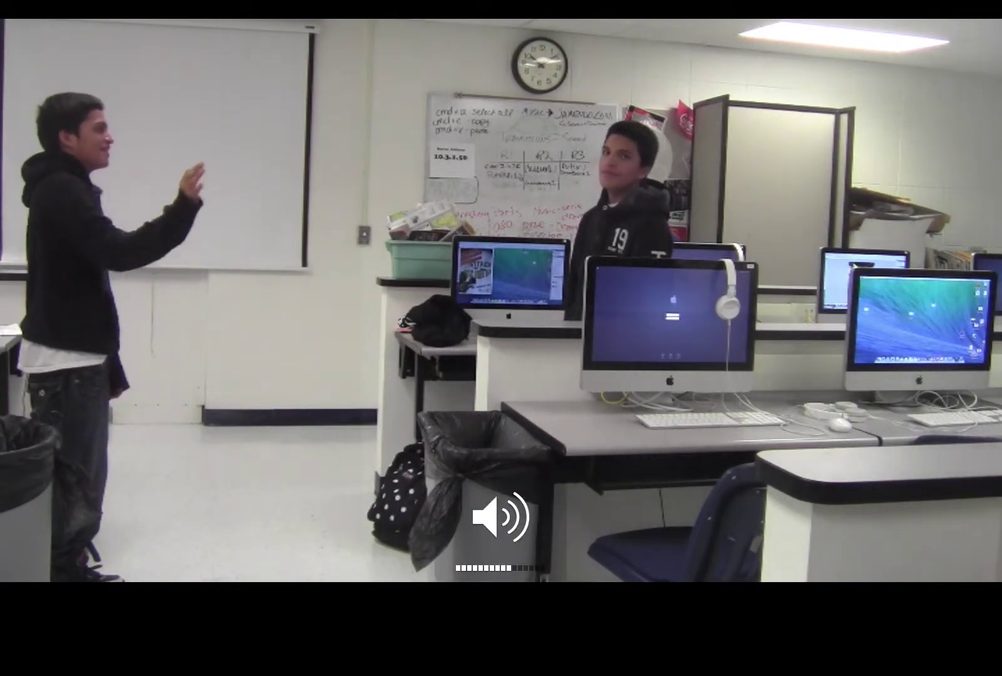
key("XF86AudioLowerVolume")
key("XF86AudioLowerVolume")
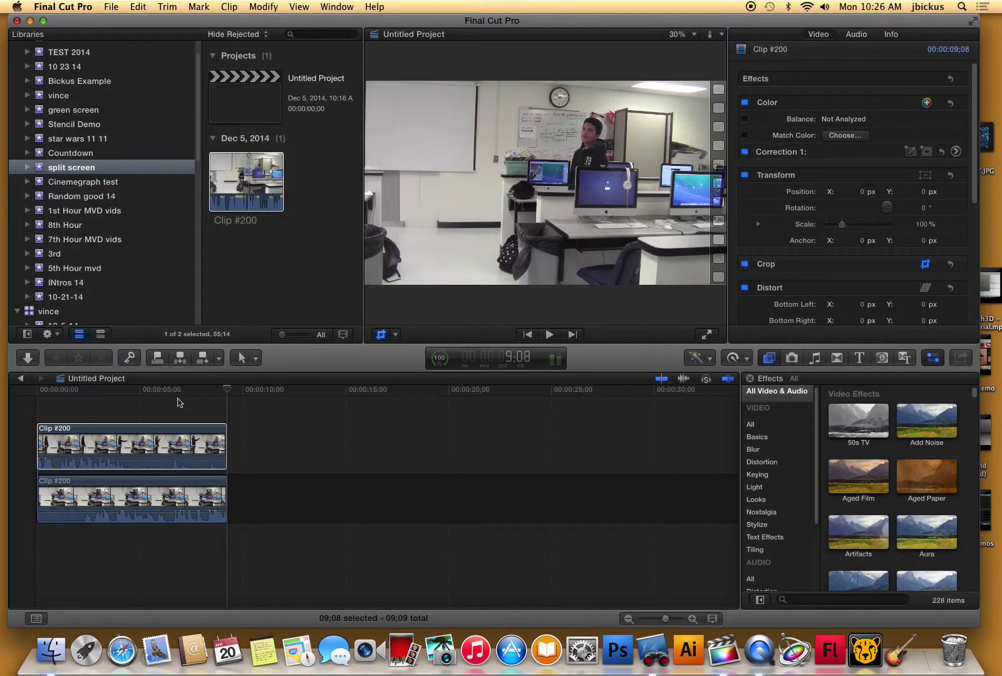
Step: Fine-tune the upper clip's right trim edge to fall on the blank wall just before the whiteboard, and leave the Crop tool
mouse_move(90, 391)
left_mouse_down()
mouse_move(81, 391)
mouse_move(96, 393)
left_mouse_up()
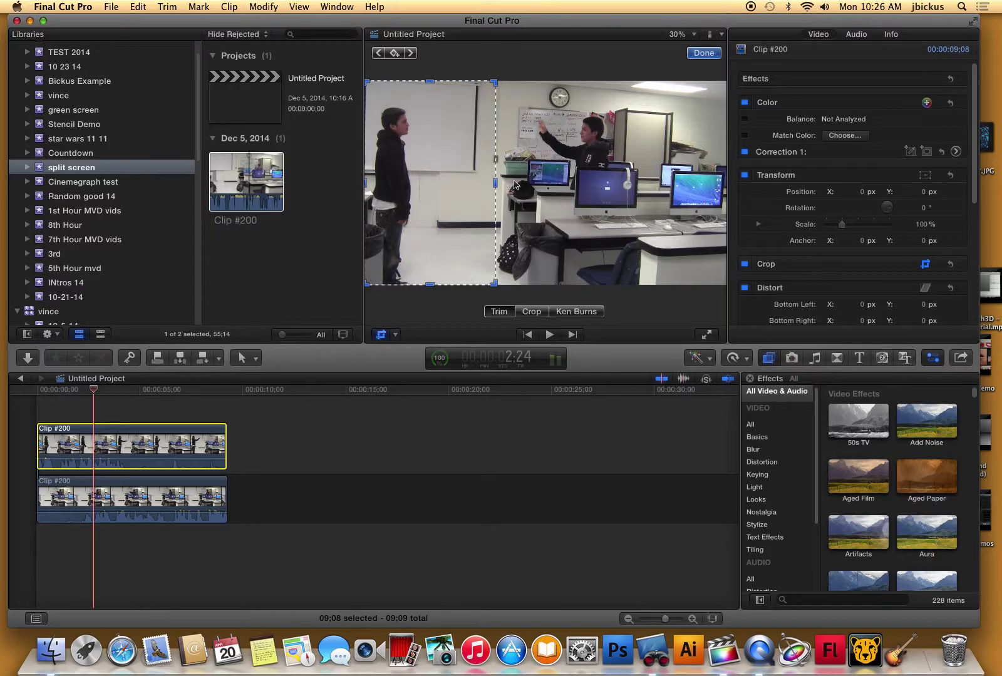
left_click_drag(496, 188, 508, 179)
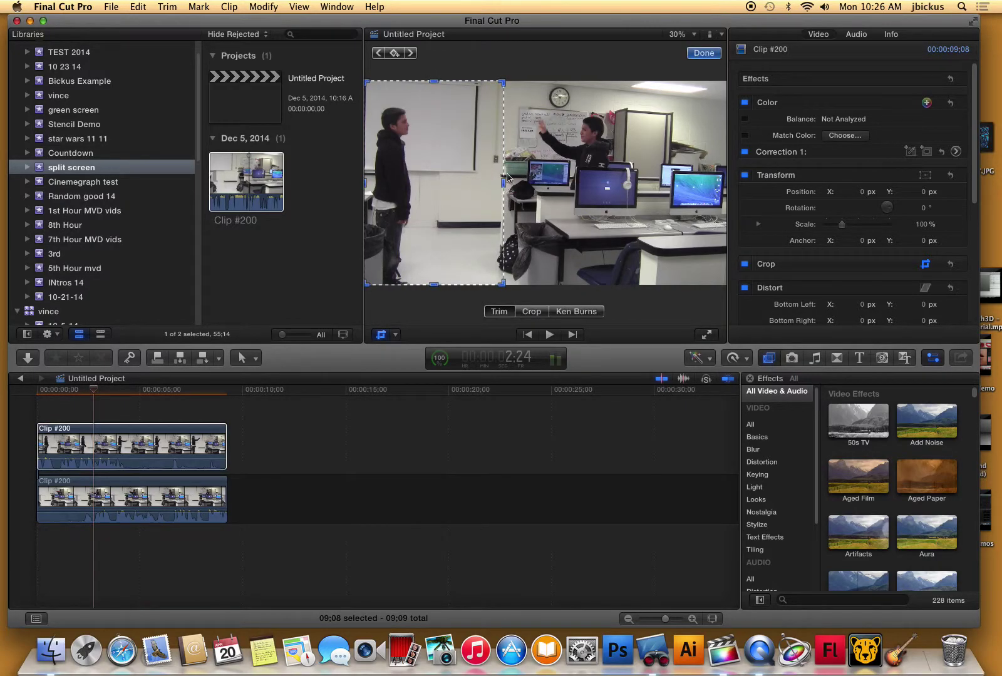
key("super+z")
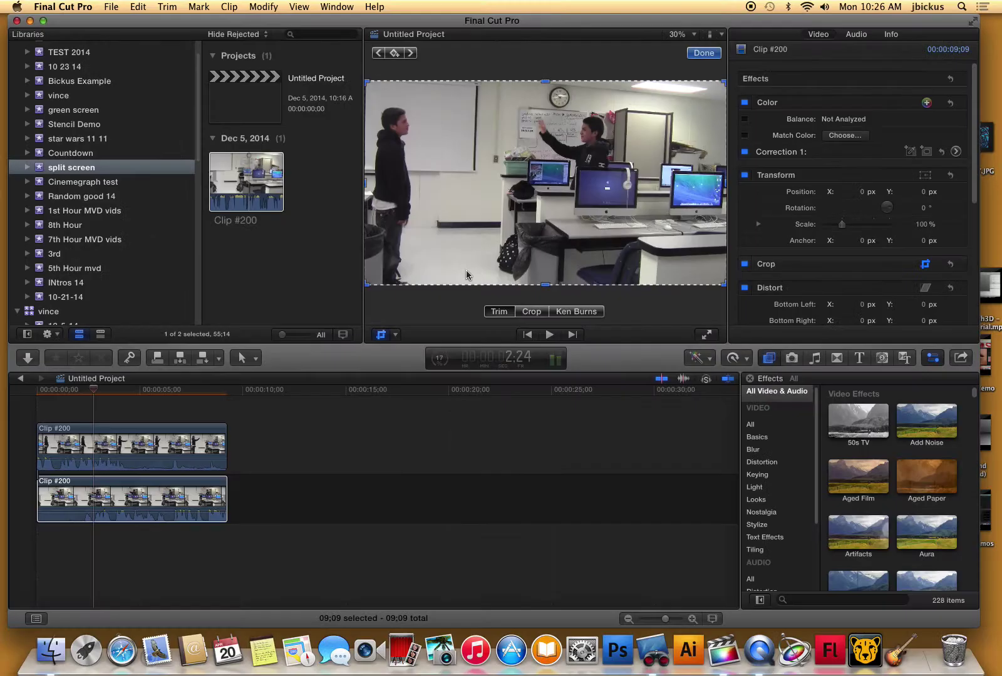
left_click(180, 442)
left_click_drag(501, 184, 497, 183)
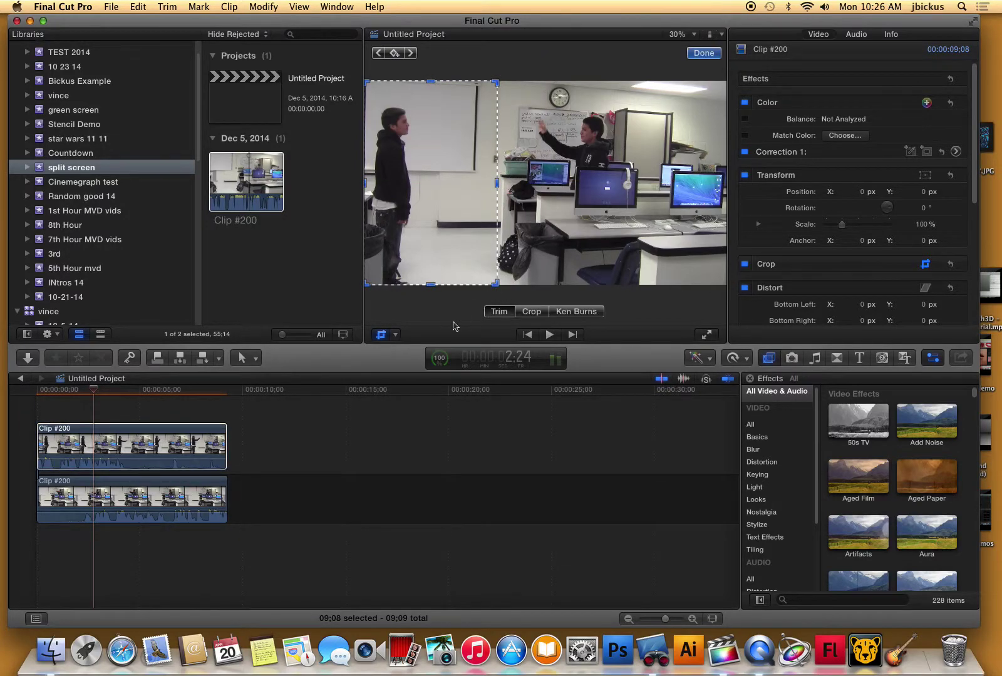
left_click(382, 335)
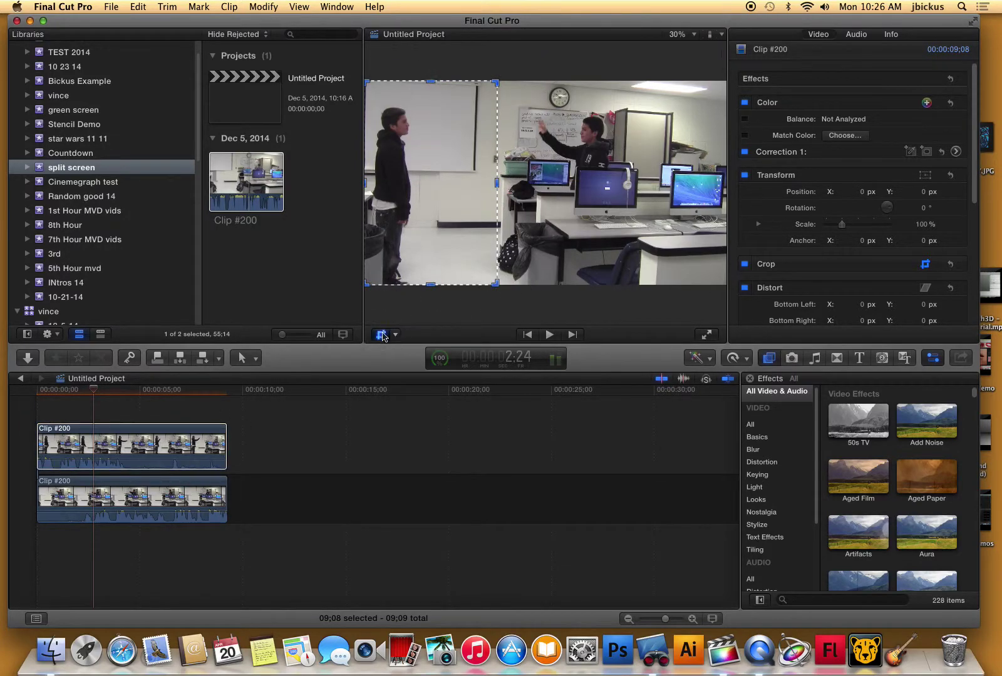
Step: Raise the upper clip's highlights exposure to 10% in Correction 1 and play the result full screen
mouse_move(57, 393)
left_mouse_down()
mouse_move(69, 393)
mouse_move(43, 394)
left_mouse_up()
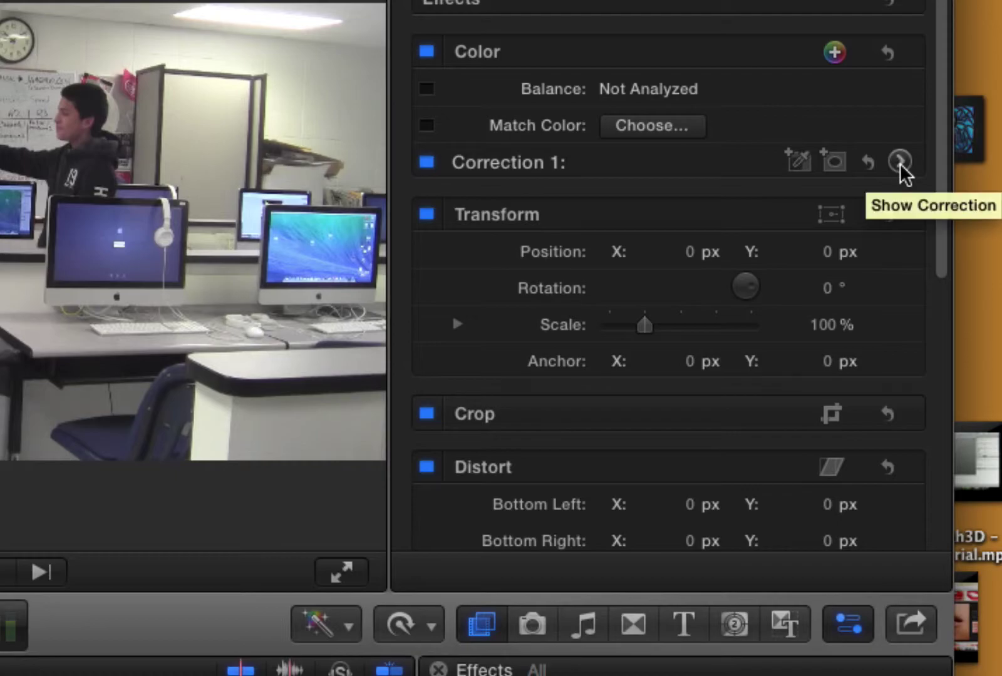
left_click(901, 162)
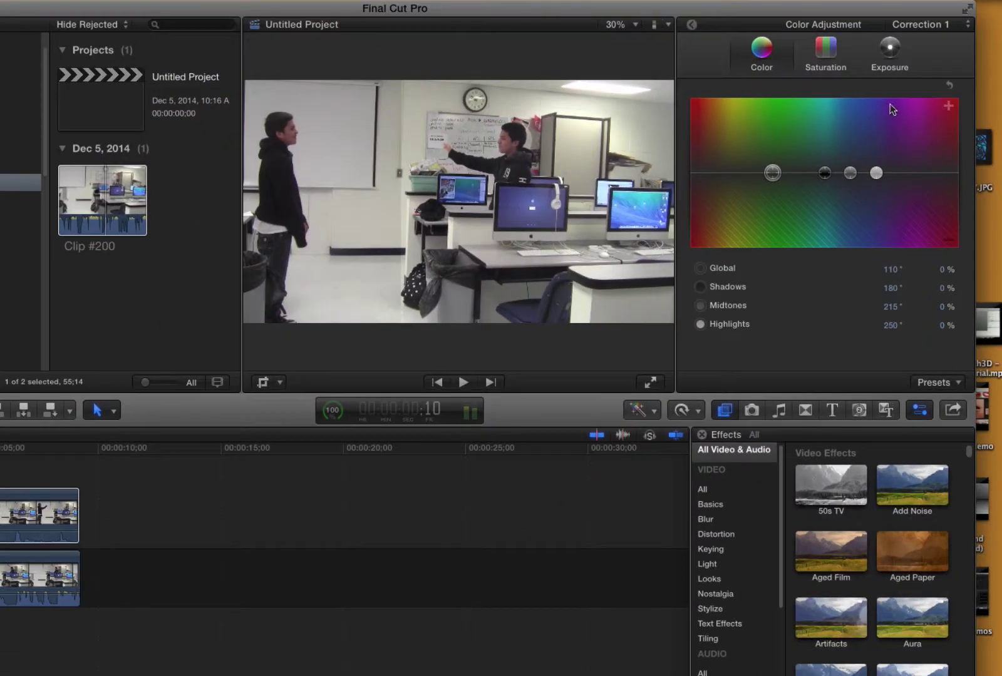
left_click(814, 5)
left_click_drag(919, 175, 920, 171)
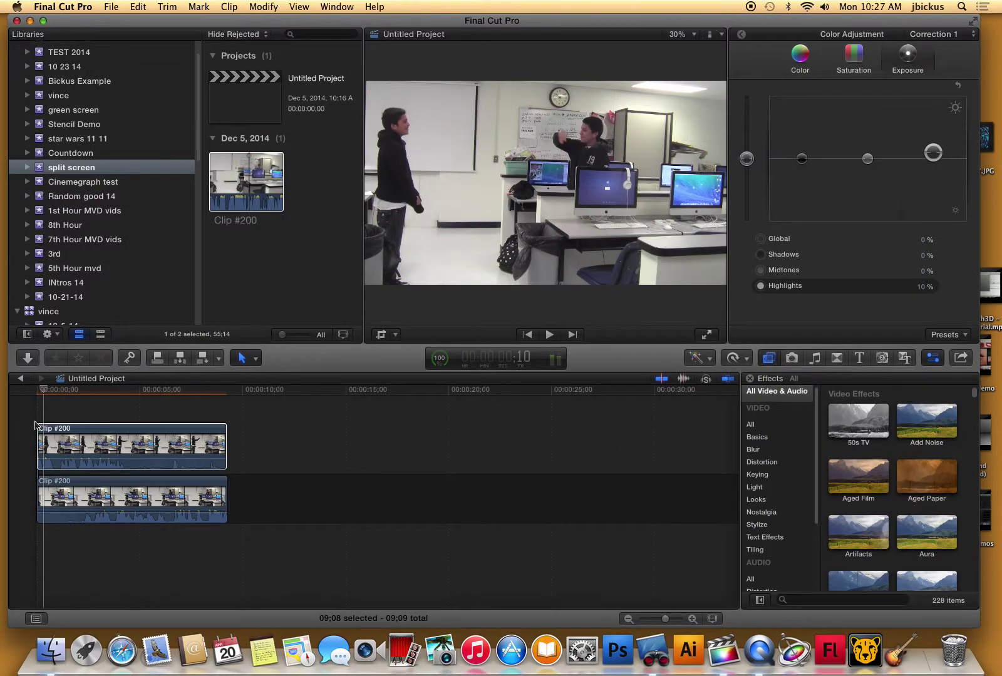
left_click(37, 515)
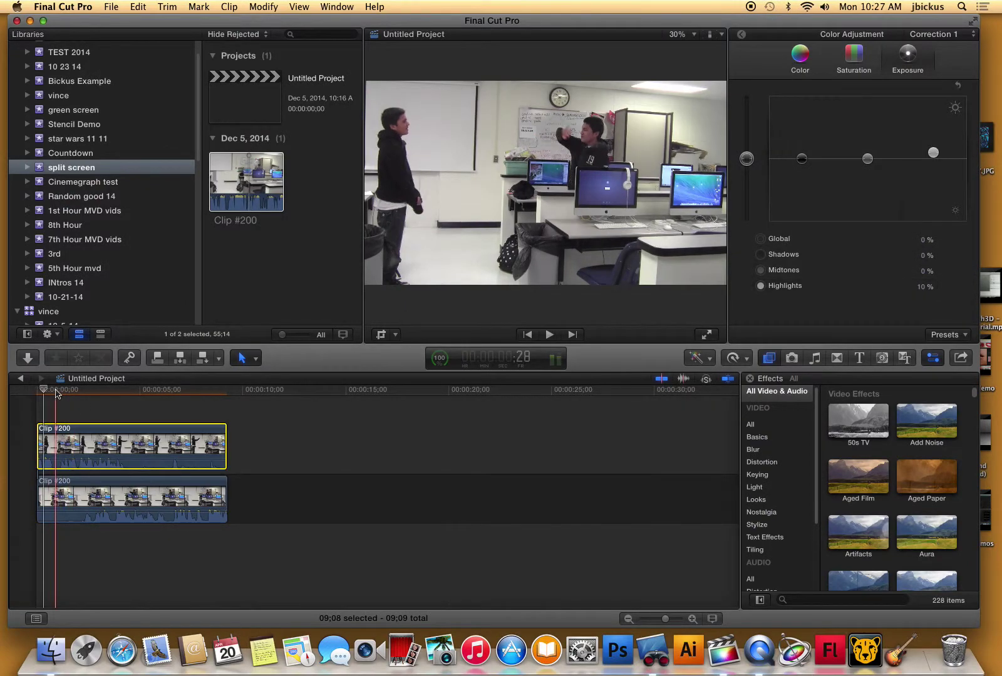
left_click(707, 334)
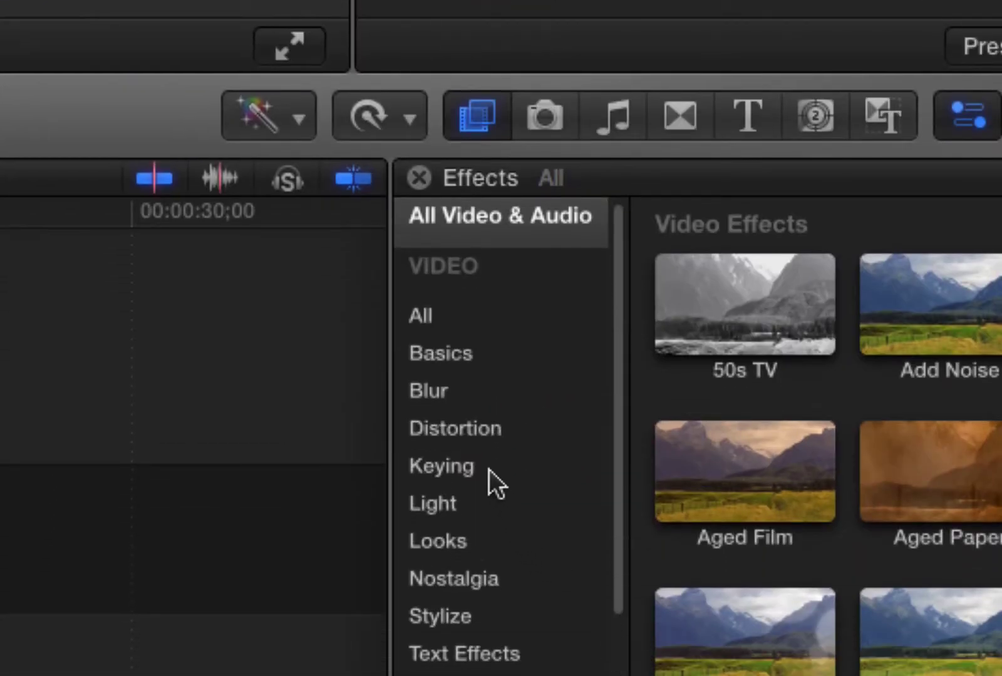
Step: Apply the Graduated Mask keying effect to the upper clip
left_click(489, 469)
scroll(928, 527, "down", 1)
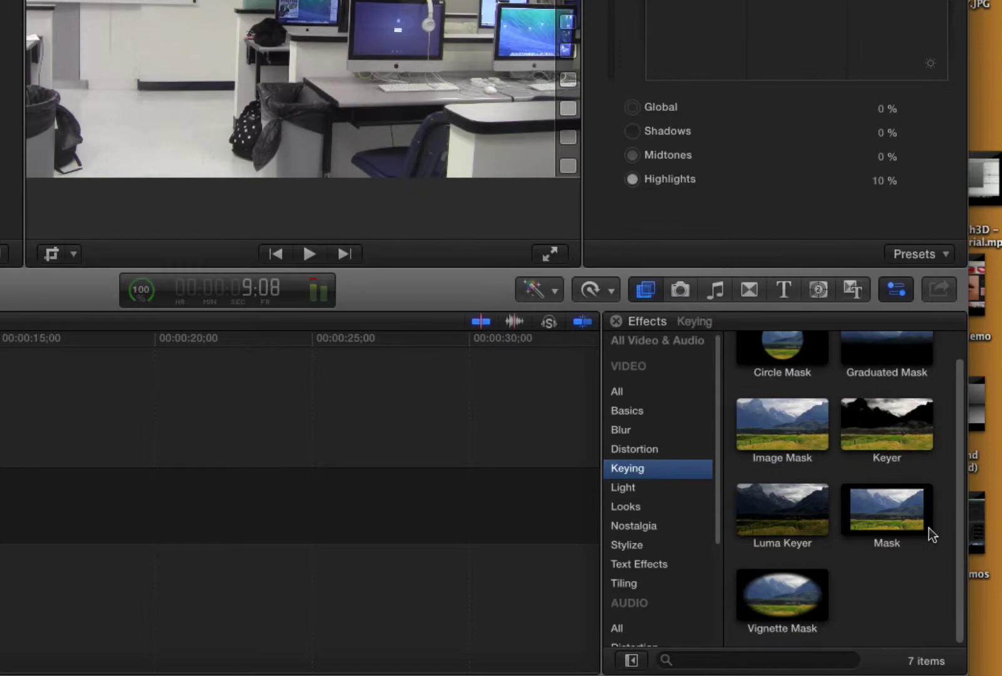
scroll(917, 513, "up", 1)
left_click(886, 357)
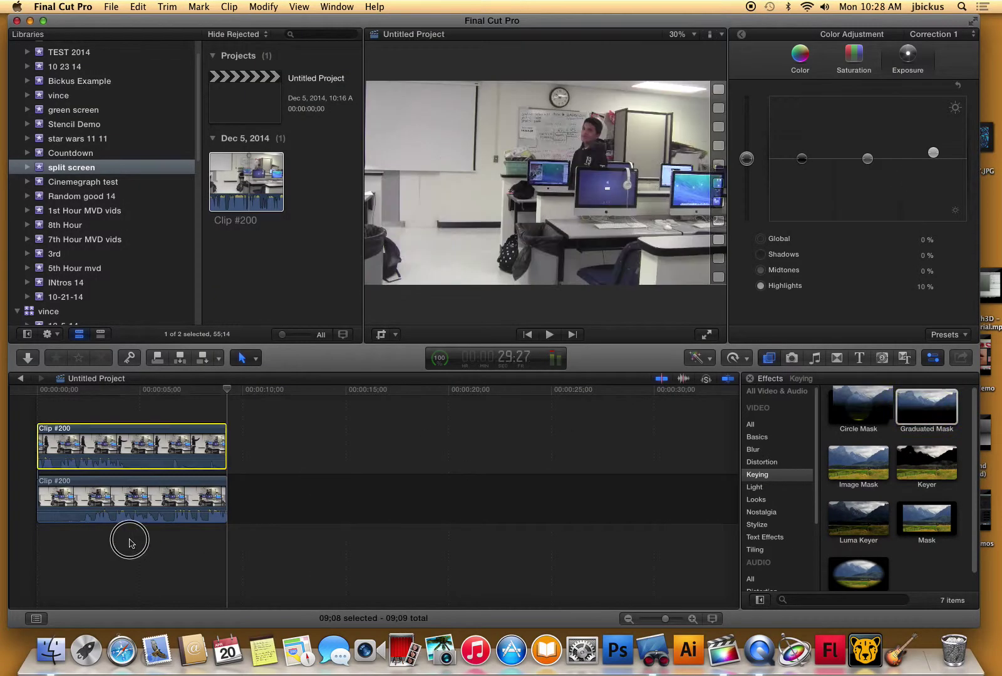
left_click_drag(130, 542, 134, 451)
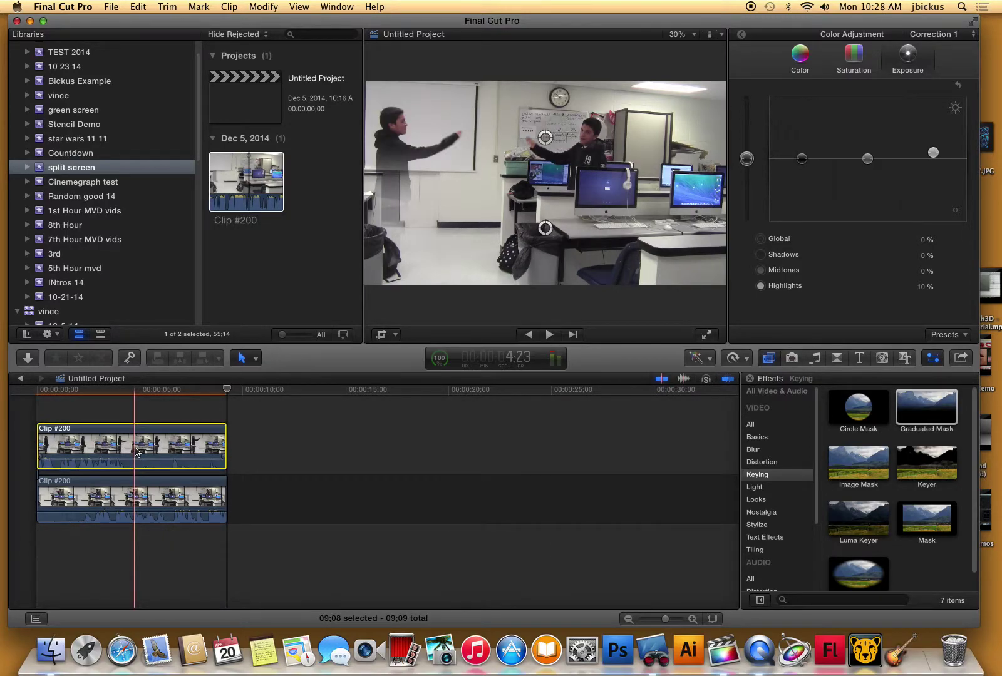
key("space")
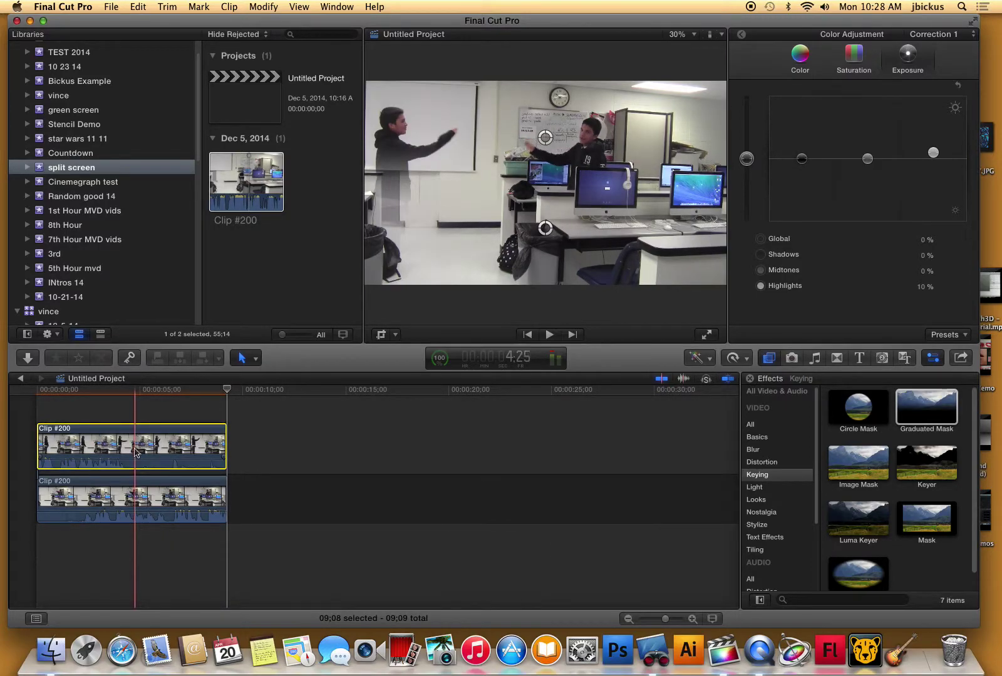
Step: Set the Graduated Mask's Target to X 0.64 and Y 0, and its Center X to 0.45, checking at about 4 seconds
left_click(744, 35)
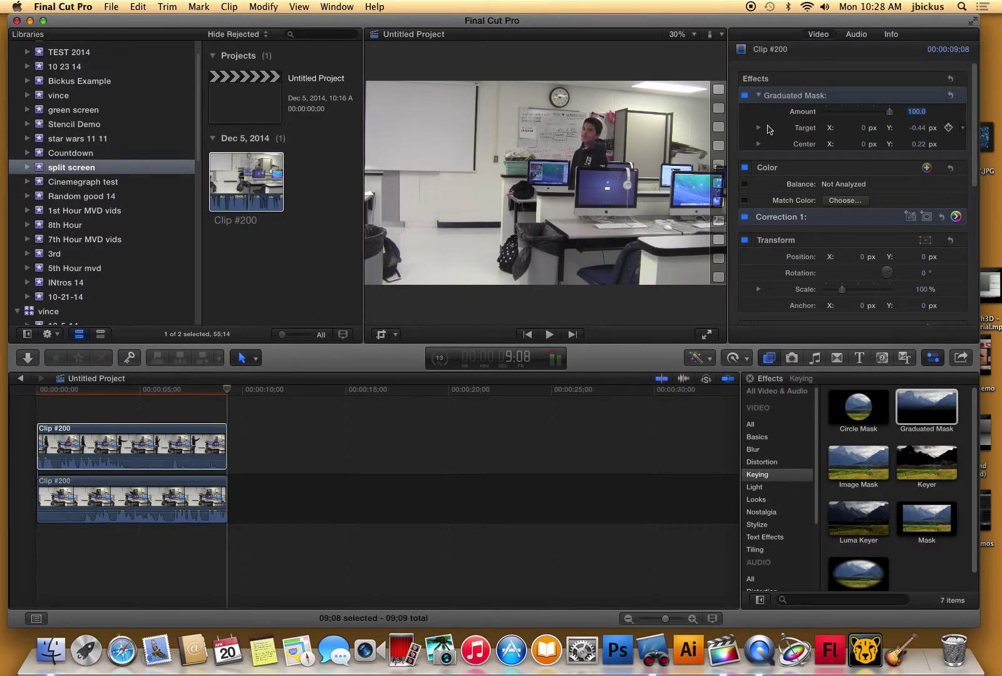
left_click(125, 389)
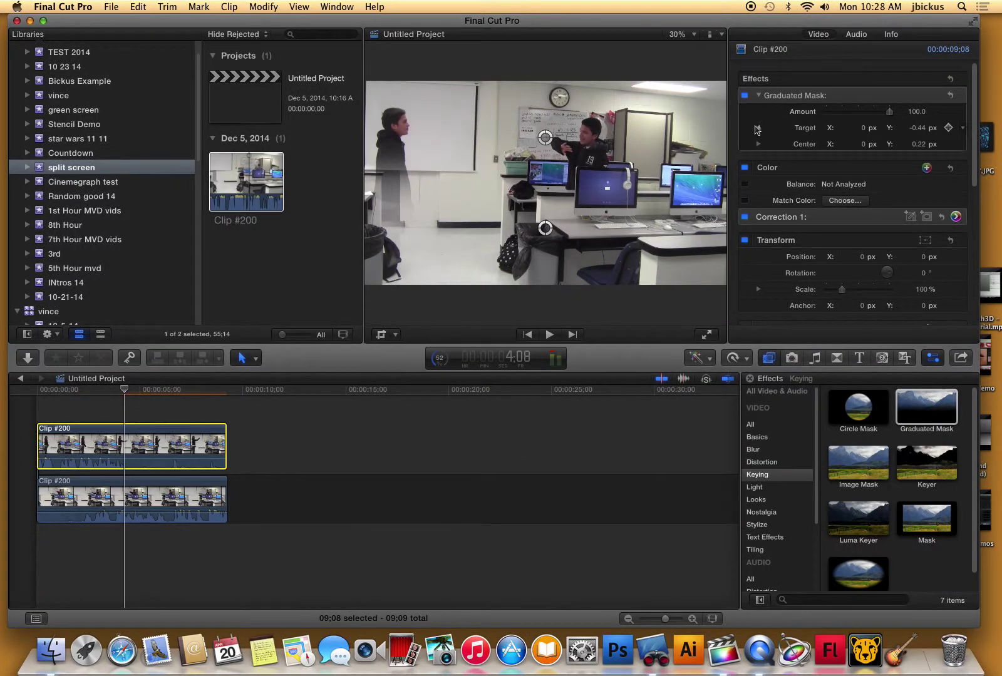
left_click(757, 129)
left_click(758, 177)
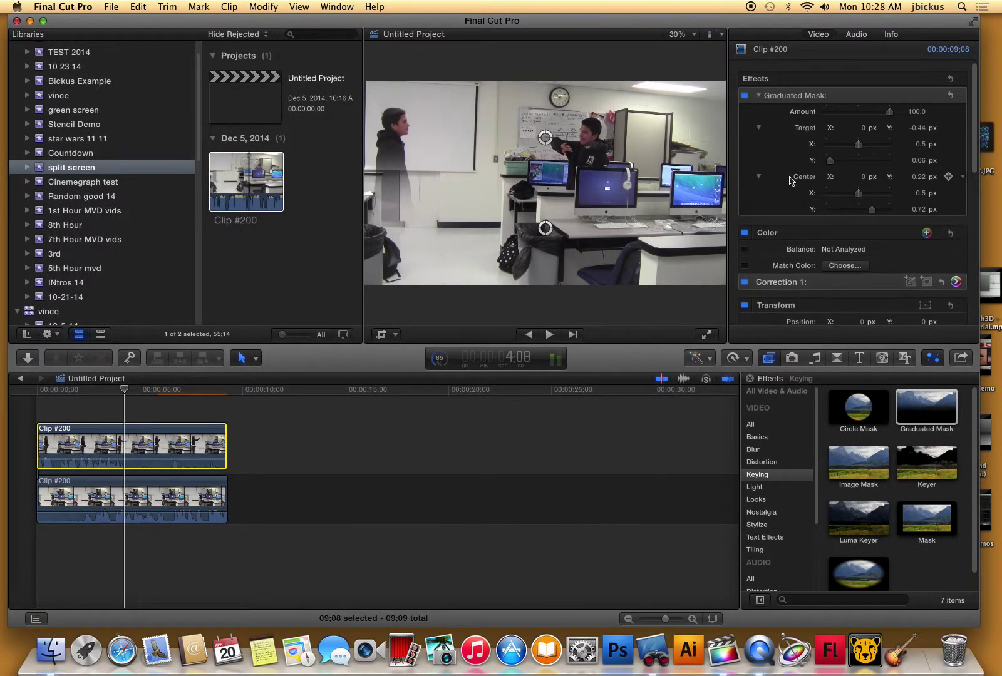
left_click_drag(831, 161, 801, 168)
left_click_drag(858, 148, 869, 149)
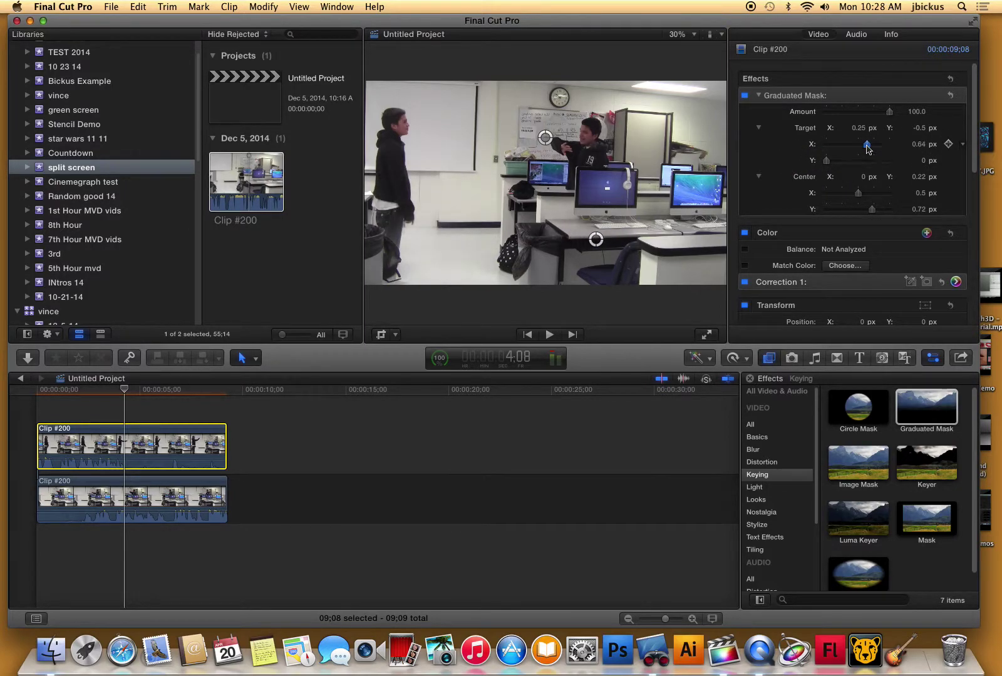
mouse_move(859, 195)
left_mouse_down()
mouse_move(830, 197)
mouse_move(854, 194)
left_mouse_up()
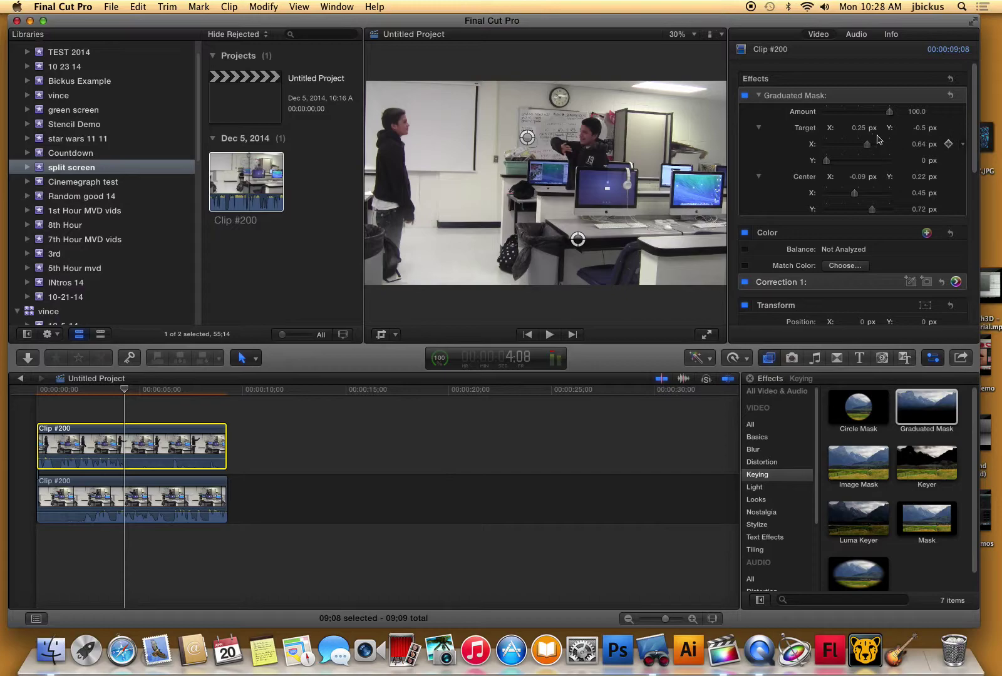
Step: Set the Graduated Mask's Amount to 0 and reposition its Target to about X 0.65, Y 0.7 and its Center to about X 0.22, Y 0.41
left_click_drag(890, 112, 774, 121)
mouse_move(854, 194)
left_mouse_down()
mouse_move(826, 196)
mouse_move(845, 196)
left_mouse_up()
left_click_drag(526, 243, 528, 101)
left_click_drag(471, 138, 445, 201)
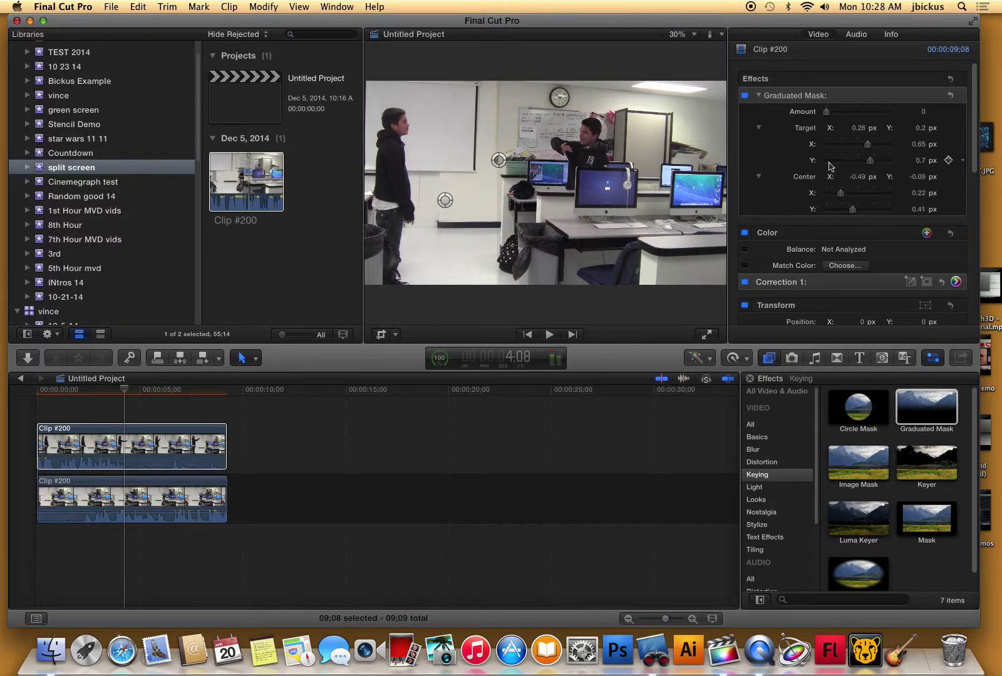
Step: Reposition the upper clip's Graduated Mask with its Target at about X 0.4, Y 0.85 and its Center at about X 0.65, Y 0.32
mouse_move(841, 198)
left_mouse_down()
mouse_move(869, 197)
mouse_move(782, 196)
mouse_move(846, 192)
mouse_move(867, 215)
mouse_move(854, 215)
mouse_move(877, 217)
mouse_move(848, 216)
left_mouse_up()
left_click_drag(868, 148, 827, 118)
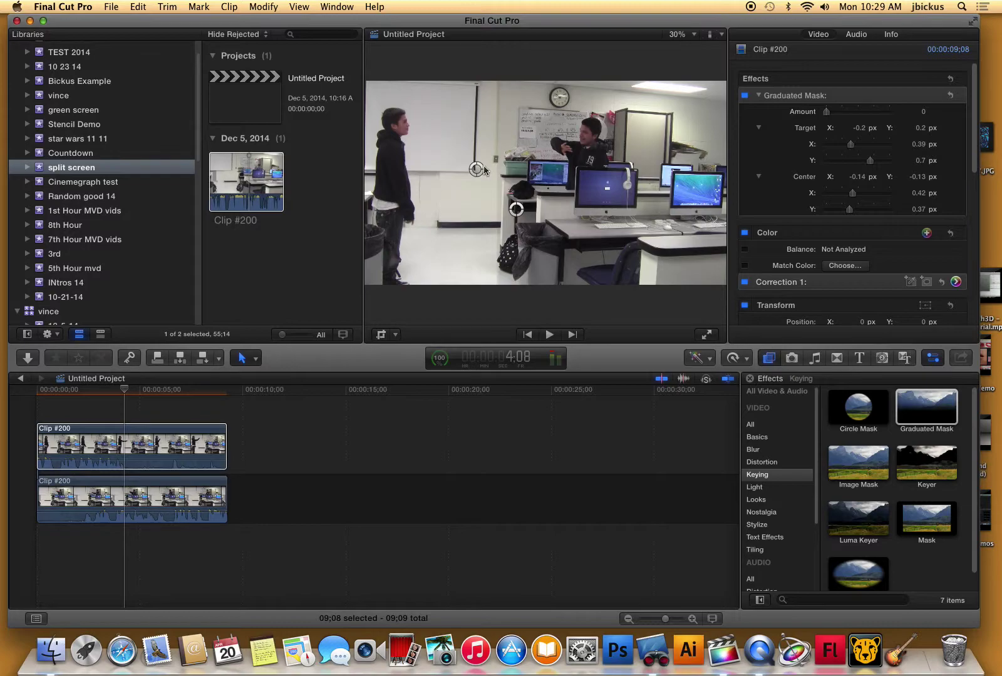
mouse_move(480, 168)
left_mouse_down()
mouse_move(525, 167)
mouse_move(480, 163)
left_mouse_up()
mouse_move(520, 215)
left_mouse_down()
mouse_move(501, 218)
mouse_move(537, 219)
left_mouse_up()
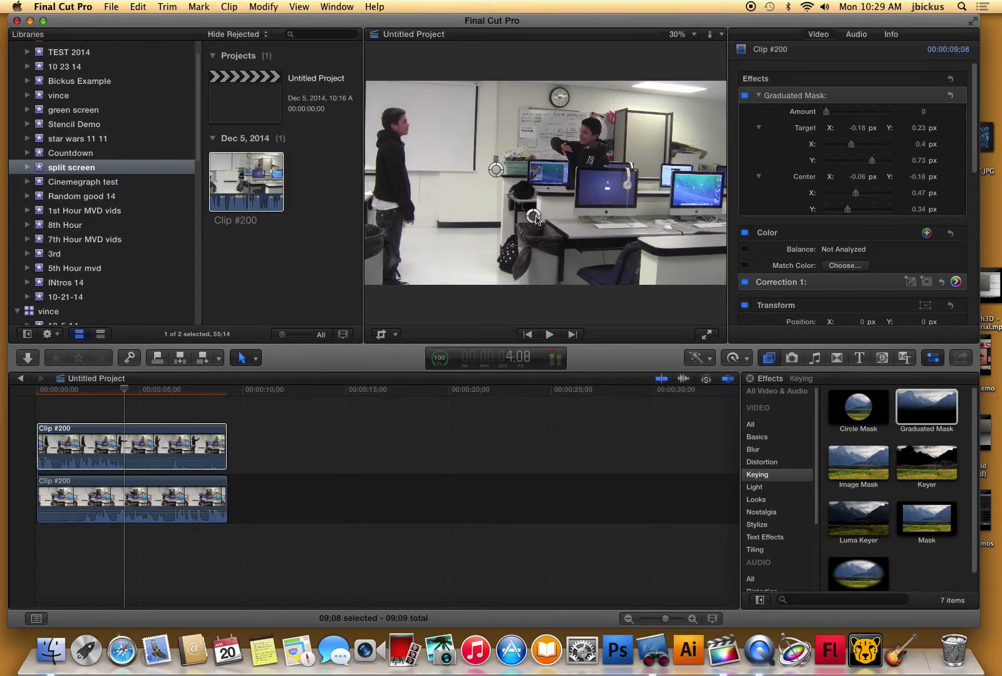
mouse_move(871, 161)
left_mouse_down()
mouse_move(852, 162)
mouse_move(881, 163)
left_mouse_up()
mouse_move(827, 112)
left_mouse_down()
mouse_move(837, 116)
mouse_move(814, 114)
left_mouse_up()
left_click_drag(537, 216, 603, 222)
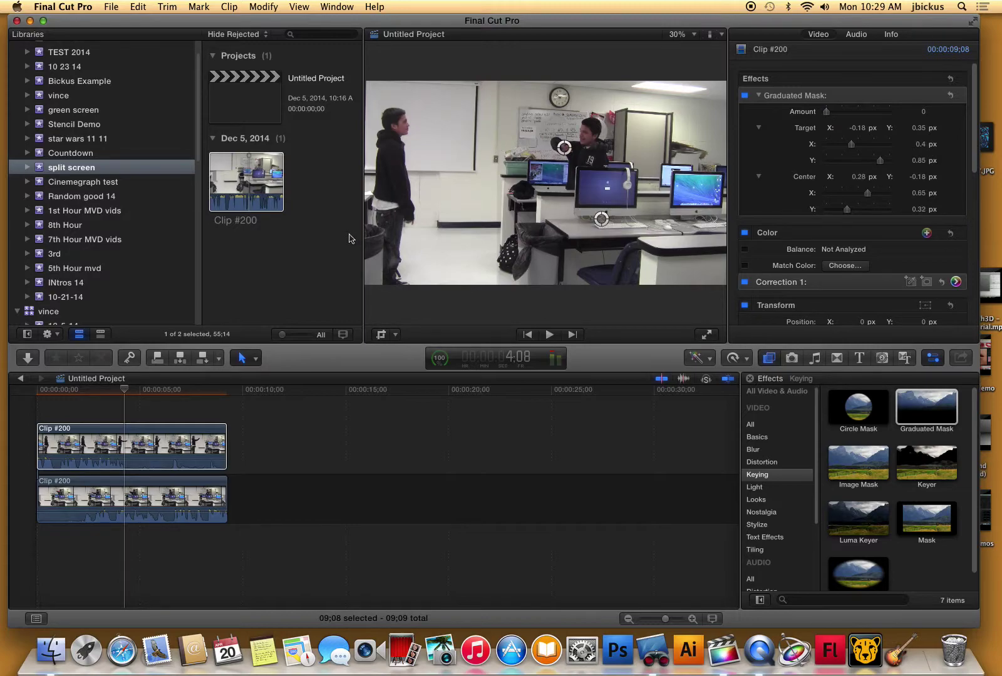
Step: Apply a Graduated Mask to the lower clip, placing its Target at about X -0.14, Y 0 and its Center at about X 0, Y 0.07
left_click(144, 430)
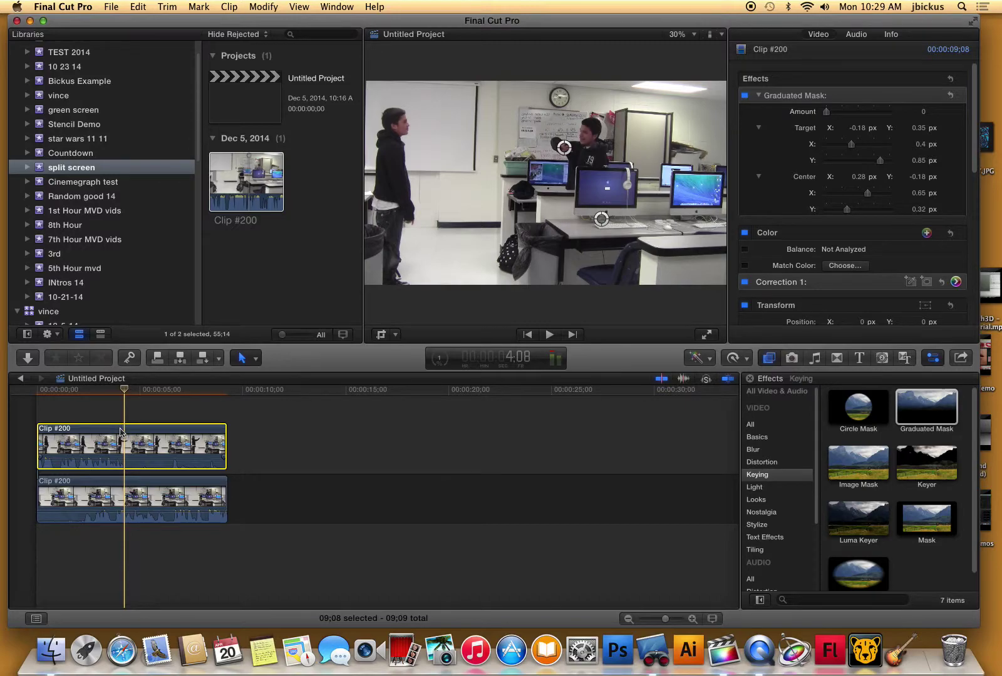
left_click(131, 497)
left_click_drag(927, 407, 180, 499)
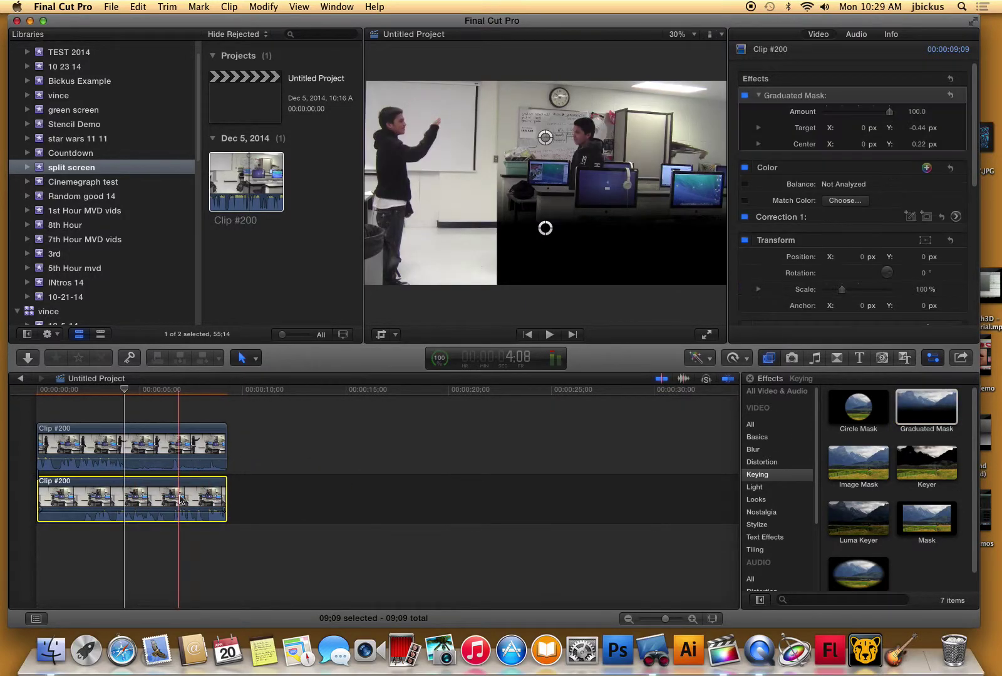
left_click_drag(545, 137, 500, 163)
left_click_drag(501, 263, 518, 170)
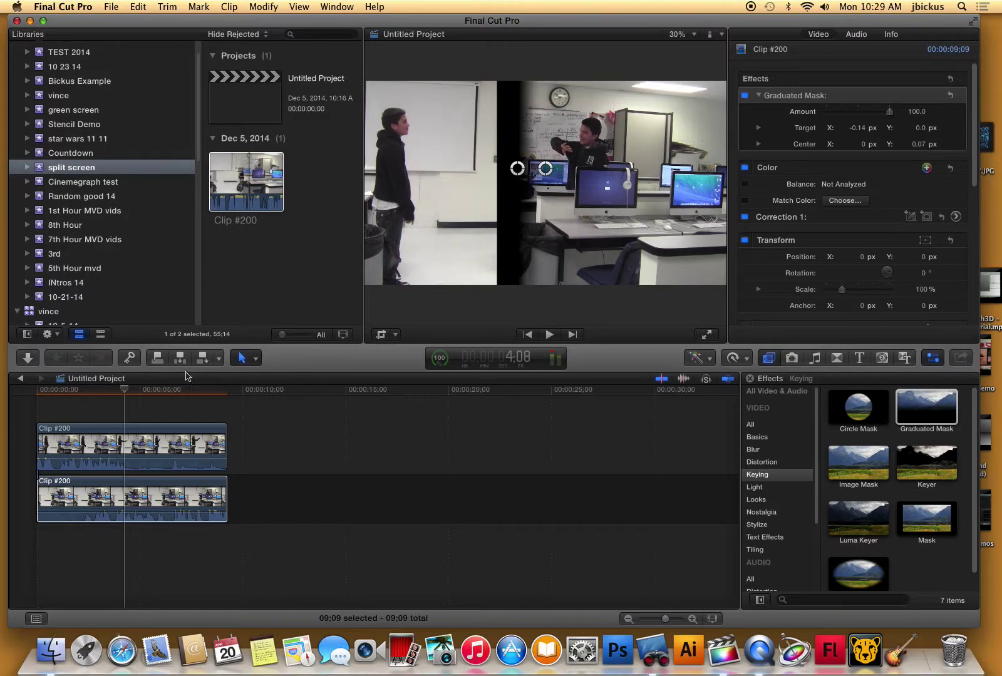
Step: Move the upper clip's Graduated Mask Target to about X -0.53, Y 0.18 and its Center to about X 0.03, Y 0.02
left_click(146, 442)
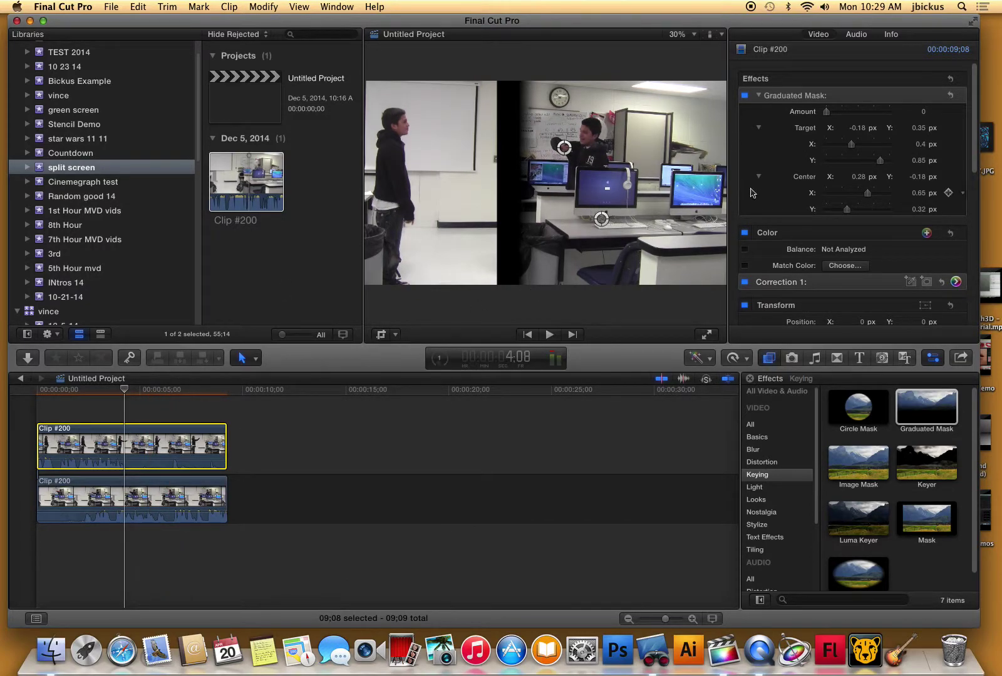
left_click_drag(826, 111, 807, 120)
left_click_drag(564, 147, 493, 183)
mouse_move(608, 217)
left_mouse_down()
mouse_move(542, 170)
mouse_move(556, 184)
left_mouse_up()
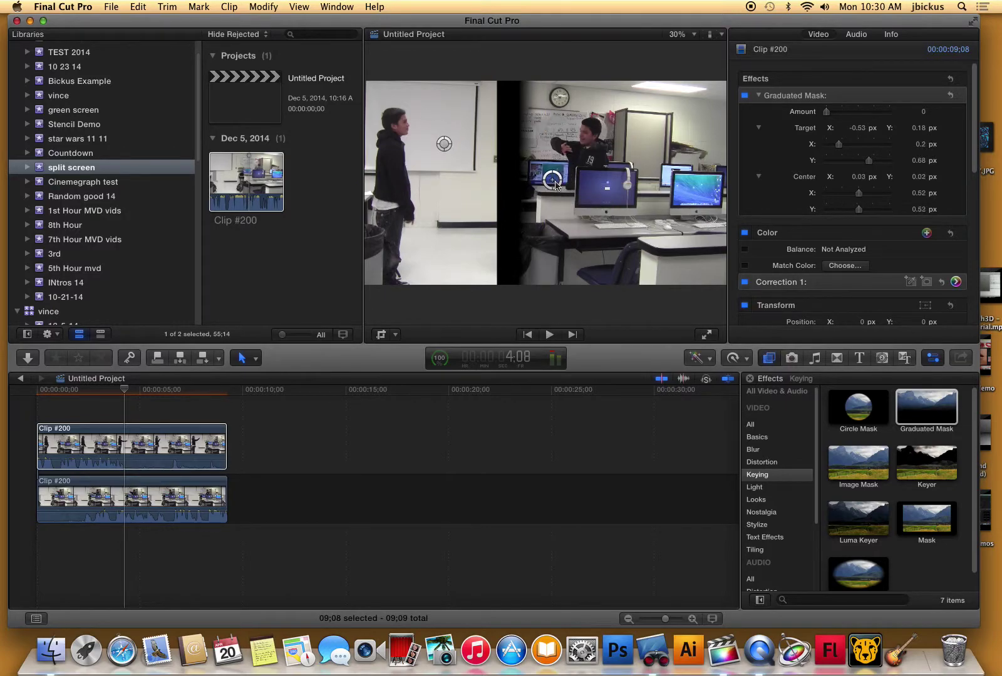
Step: Delete the Graduated Mask effect from both the upper and the lower clip
left_click(141, 446)
left_click(814, 97)
key("Delete")
left_click(121, 503)
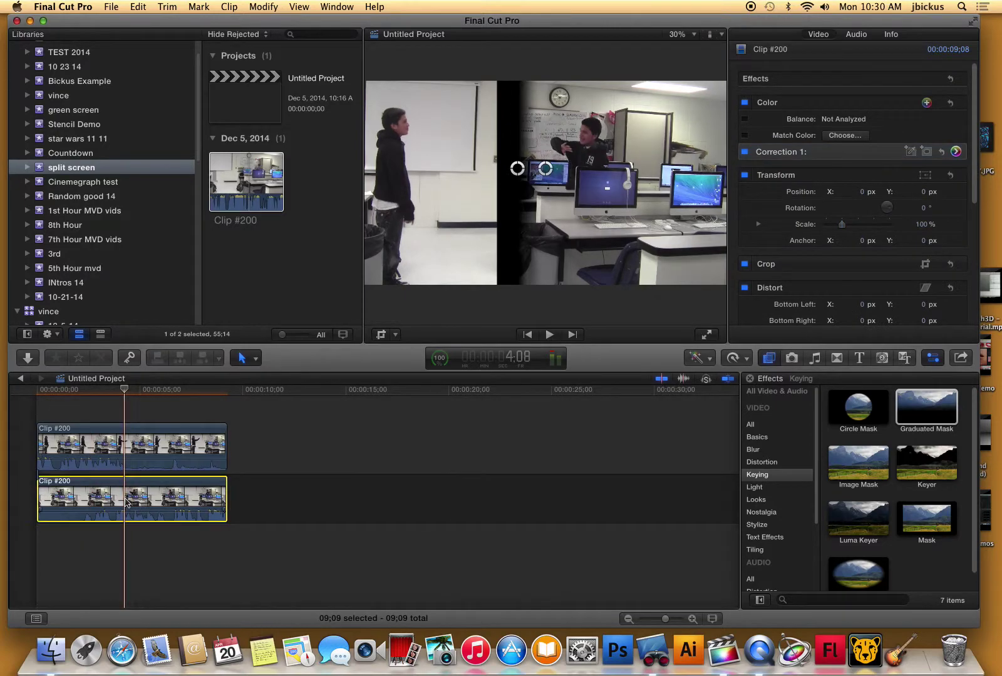
left_click(822, 99)
key("Delete")
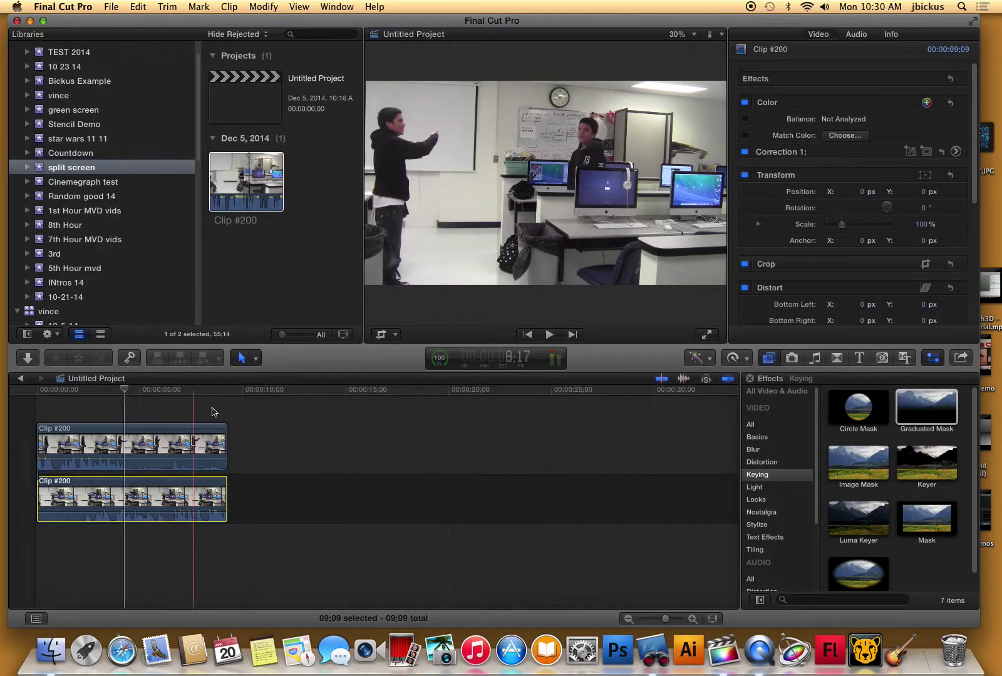
Step: Reapply the Graduated Mask to the upper clip with Amount 51.16, Target at about X 0.16, Y 0.01 and Center at about X -0.47, Y 0.11
left_click_drag(927, 410, 186, 440)
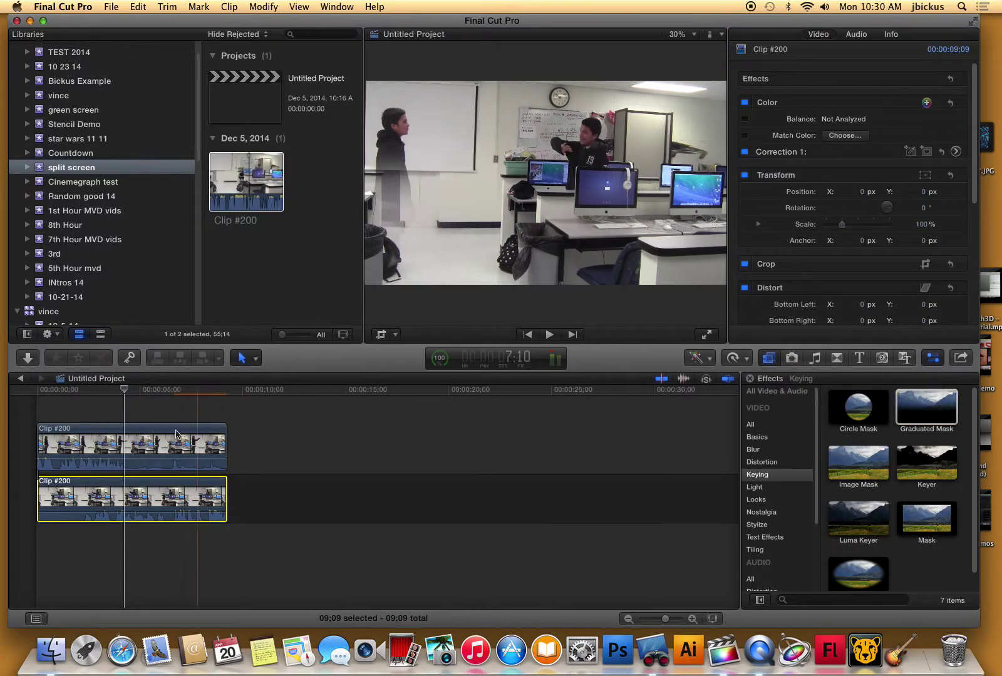
left_click(176, 434)
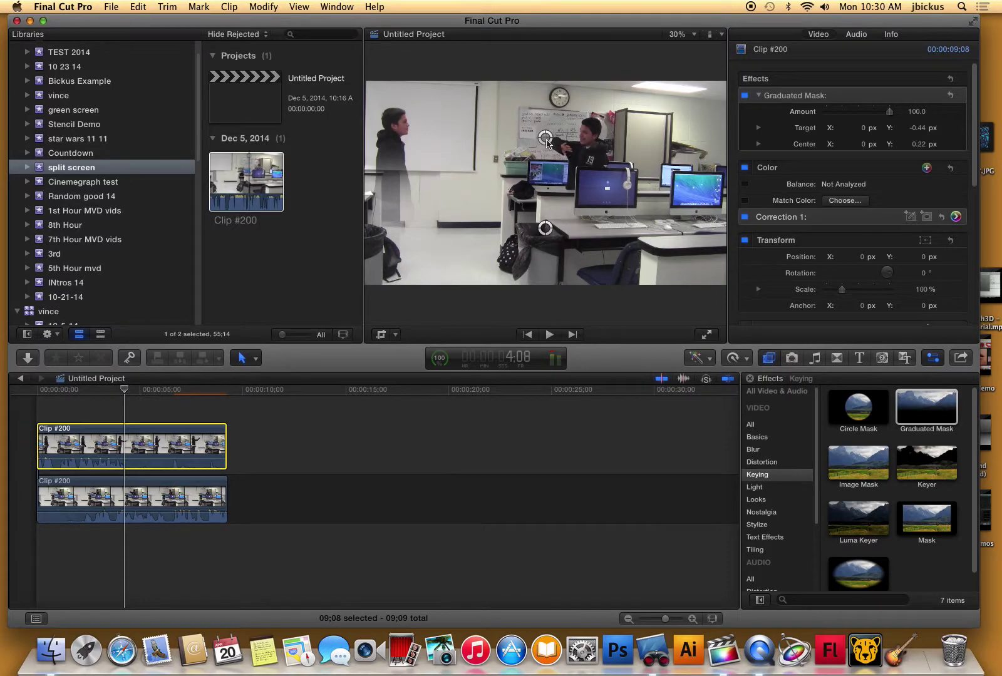
left_click_drag(550, 135, 487, 165)
left_click_drag(487, 253, 450, 161)
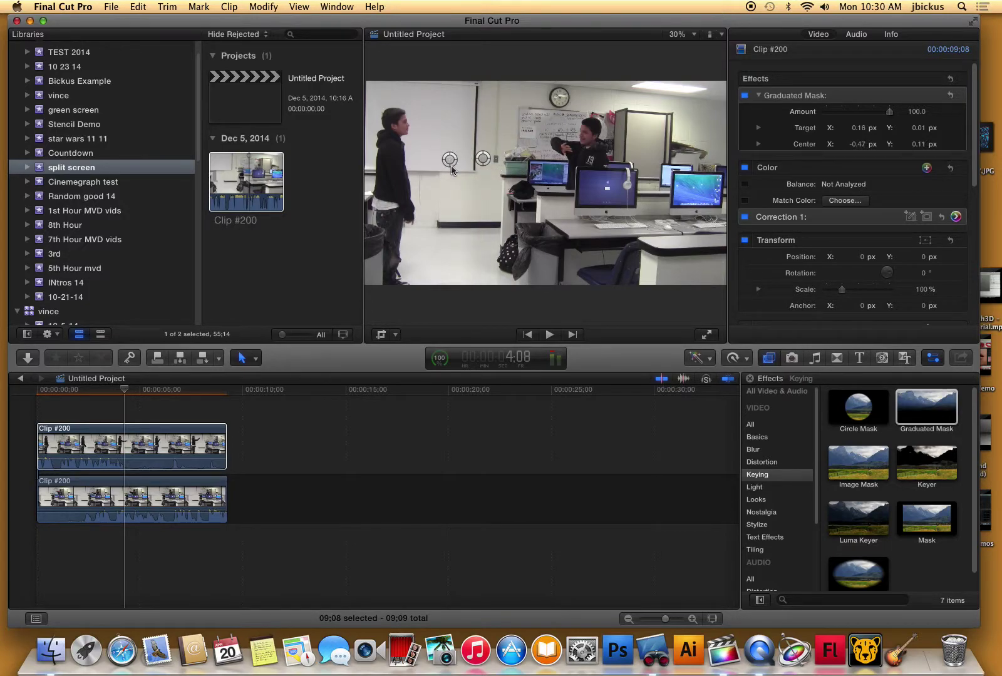
left_click(767, 130)
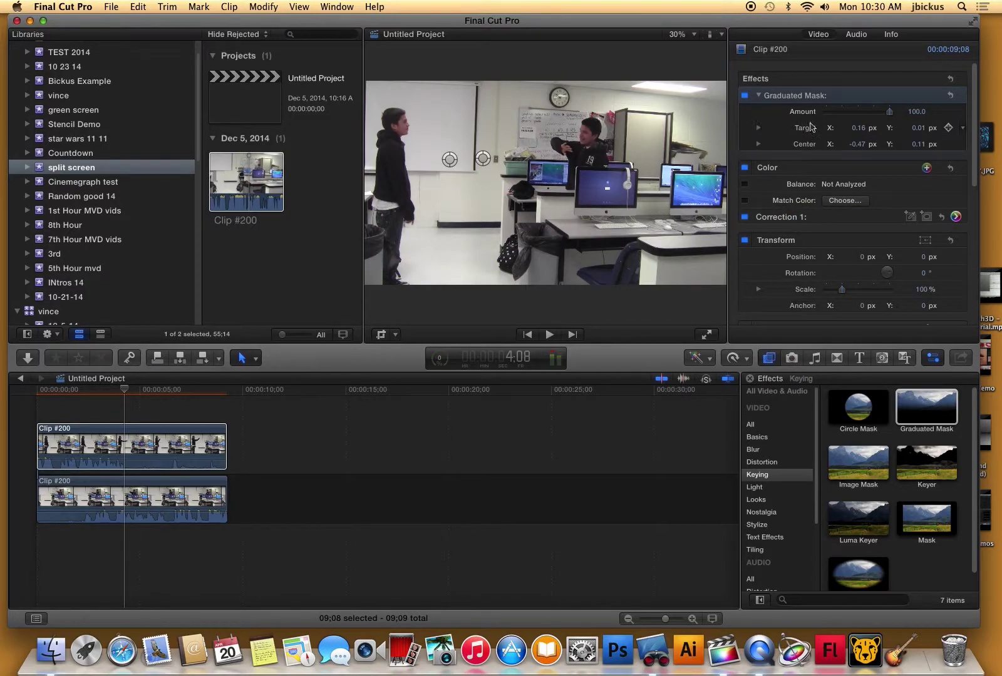
left_click_drag(888, 113, 862, 117)
Step: Play the split-screen result full screen from the start of the project to check the blended seam
left_click(28, 392)
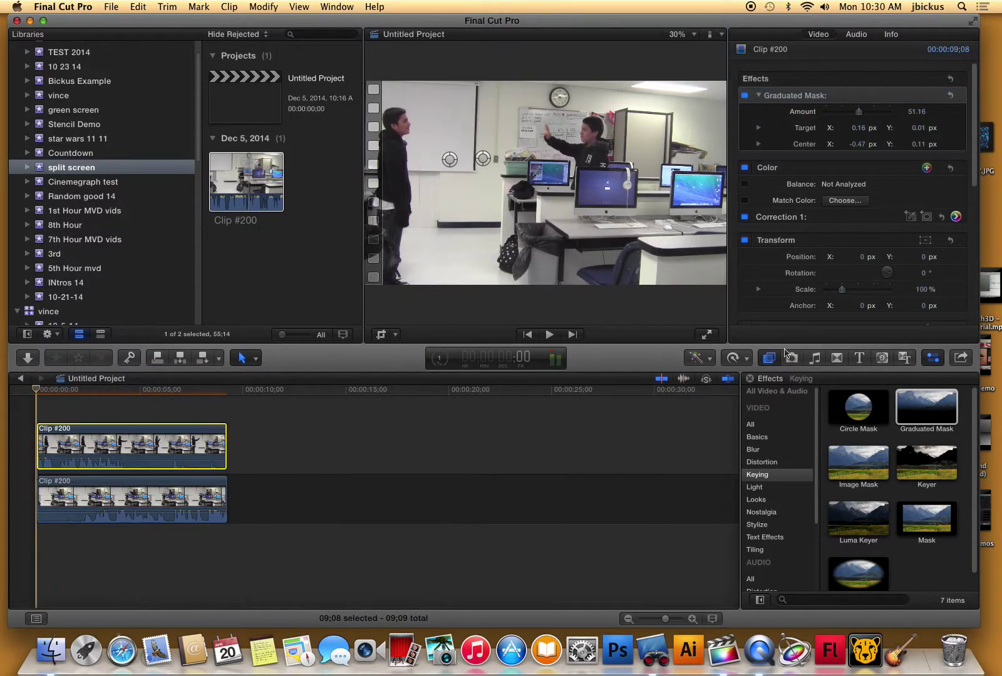
left_click(706, 334)
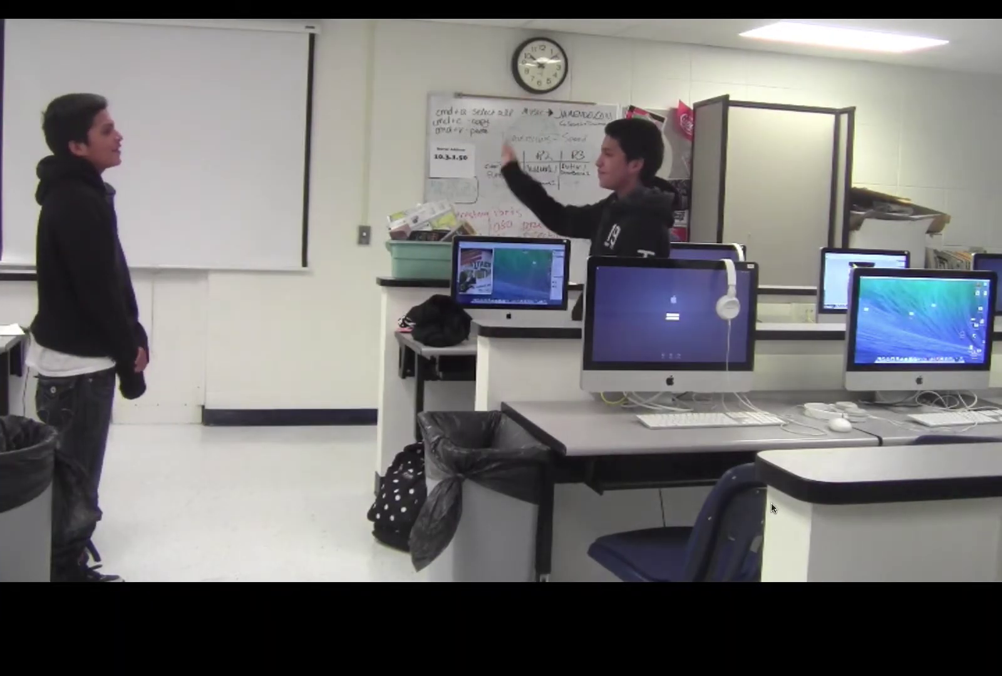
mouse_move(771, 502)
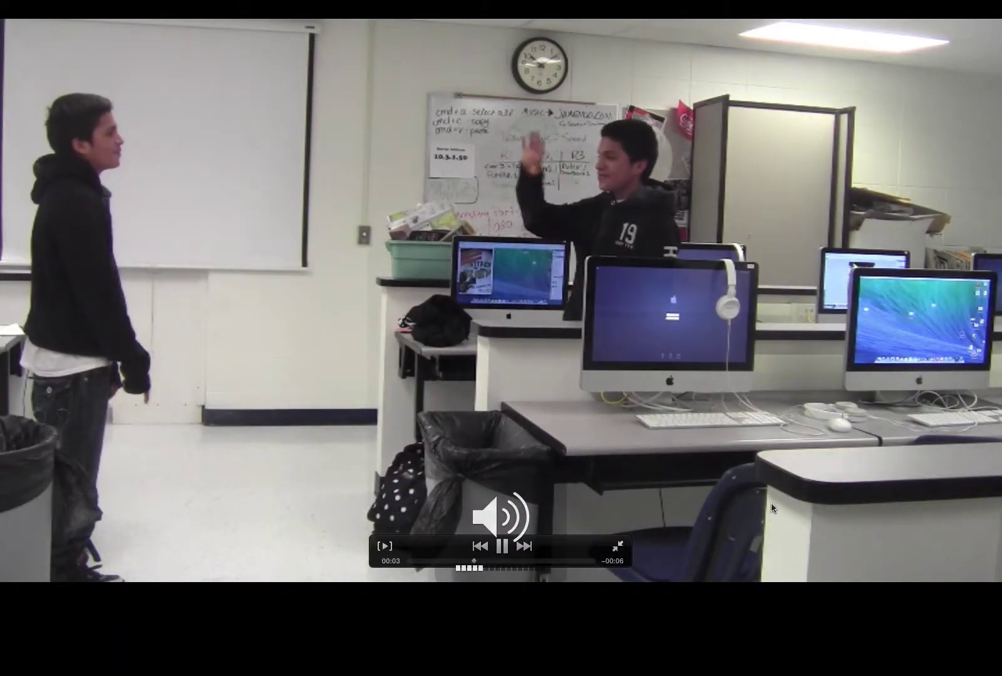
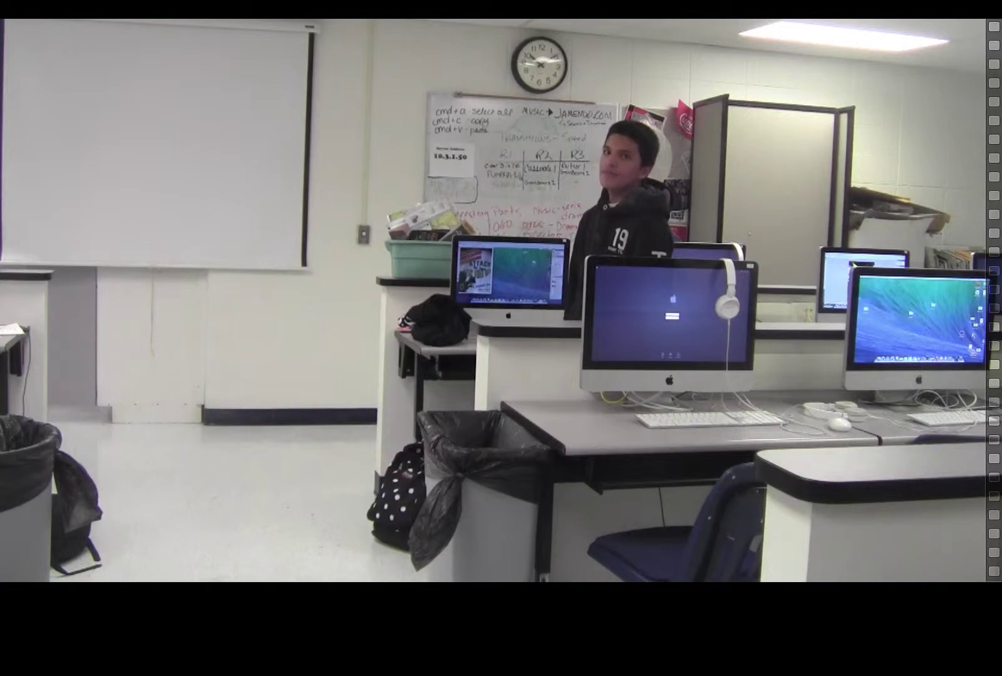
key("Escape")
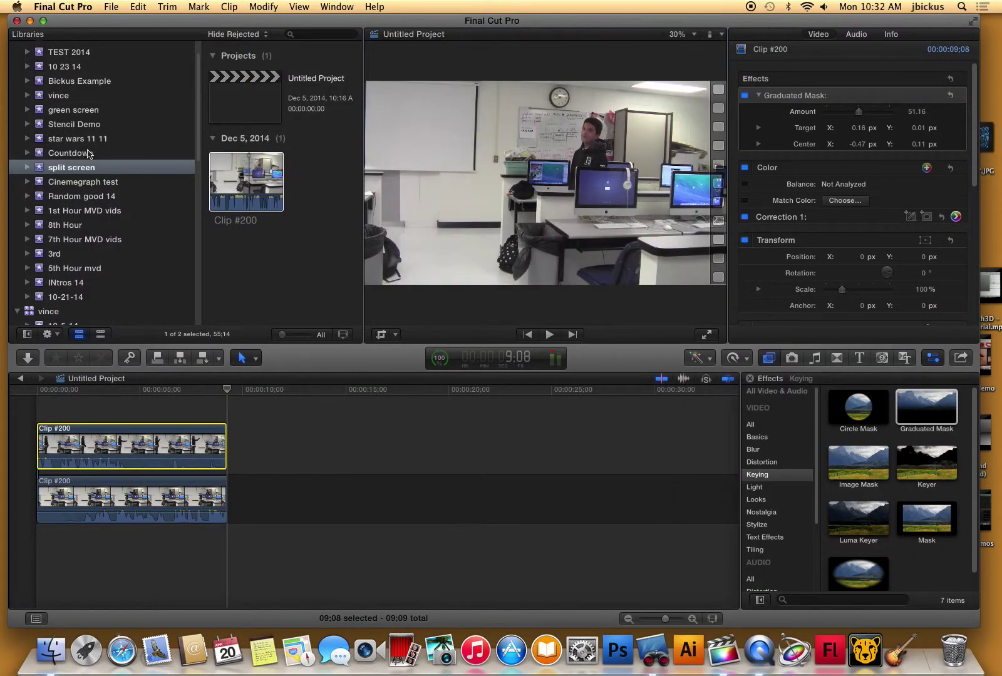
left_click(72, 112)
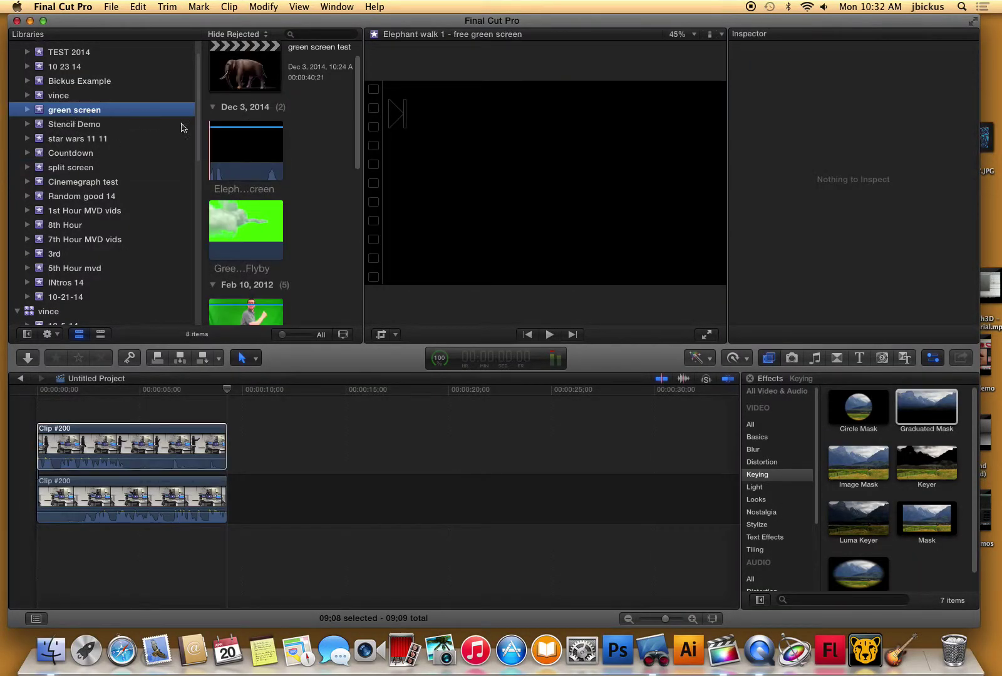
left_click(352, 125)
left_click_drag(352, 126, 346, 250)
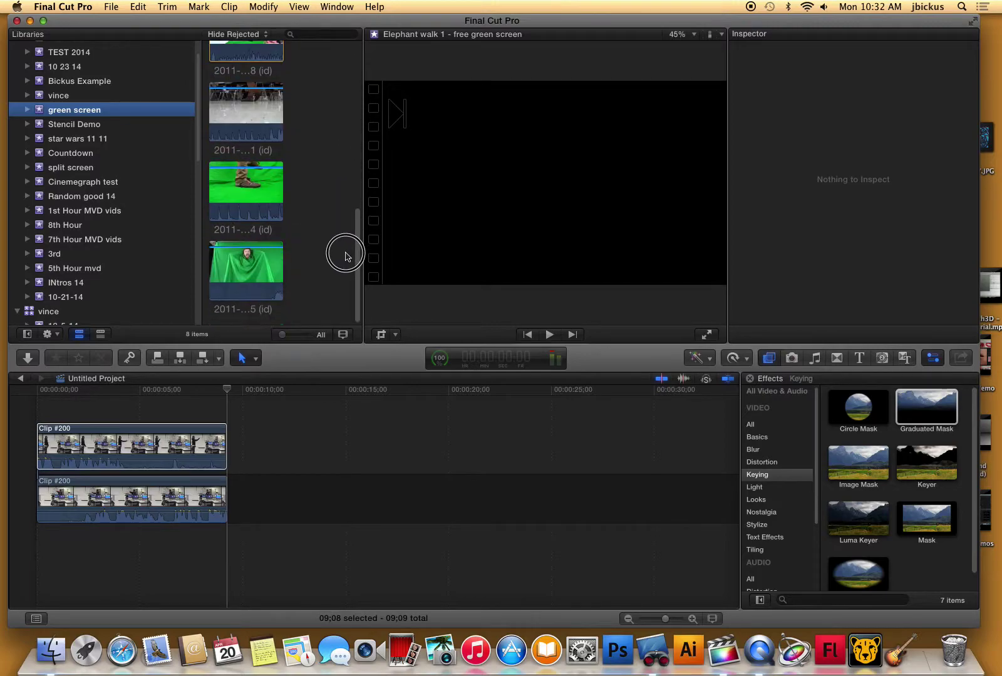
left_click(231, 117)
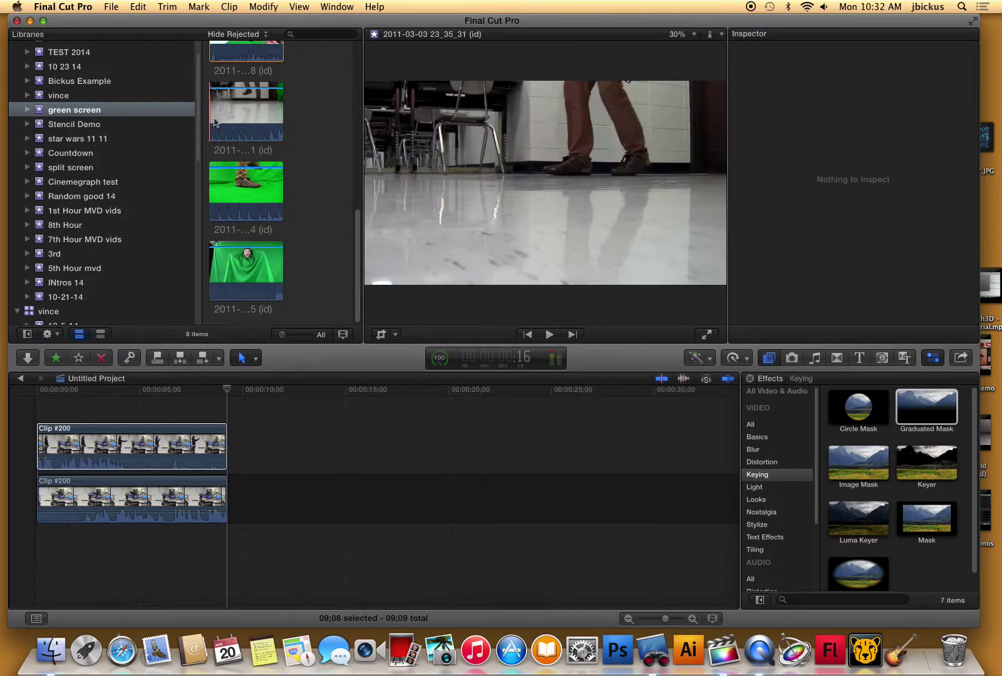
left_click(259, 120)
left_click_drag(259, 120, 302, 507)
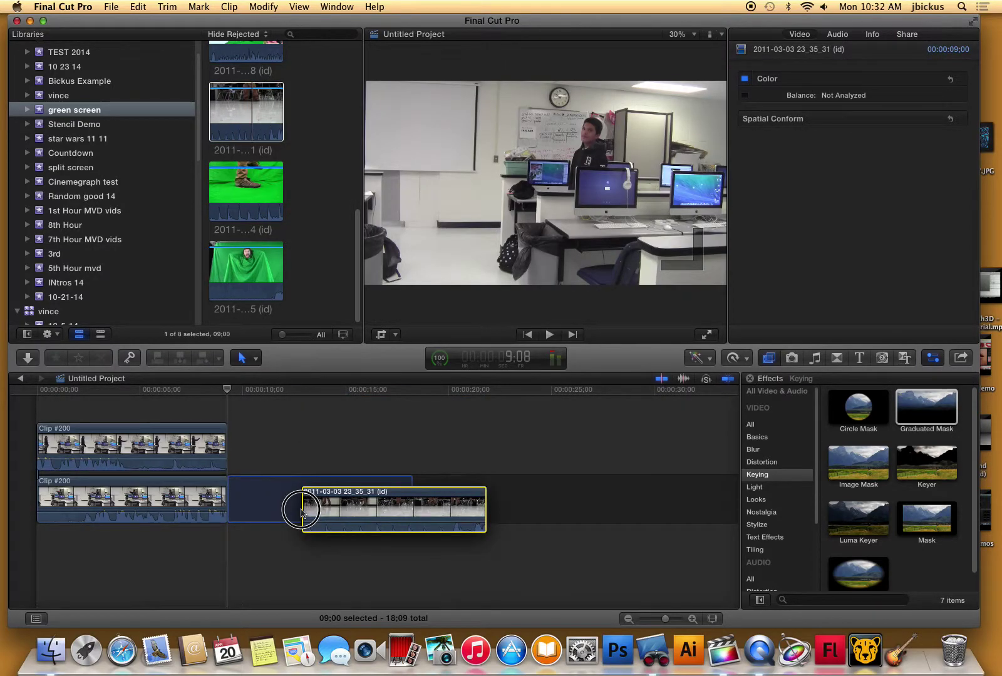
left_click(283, 127)
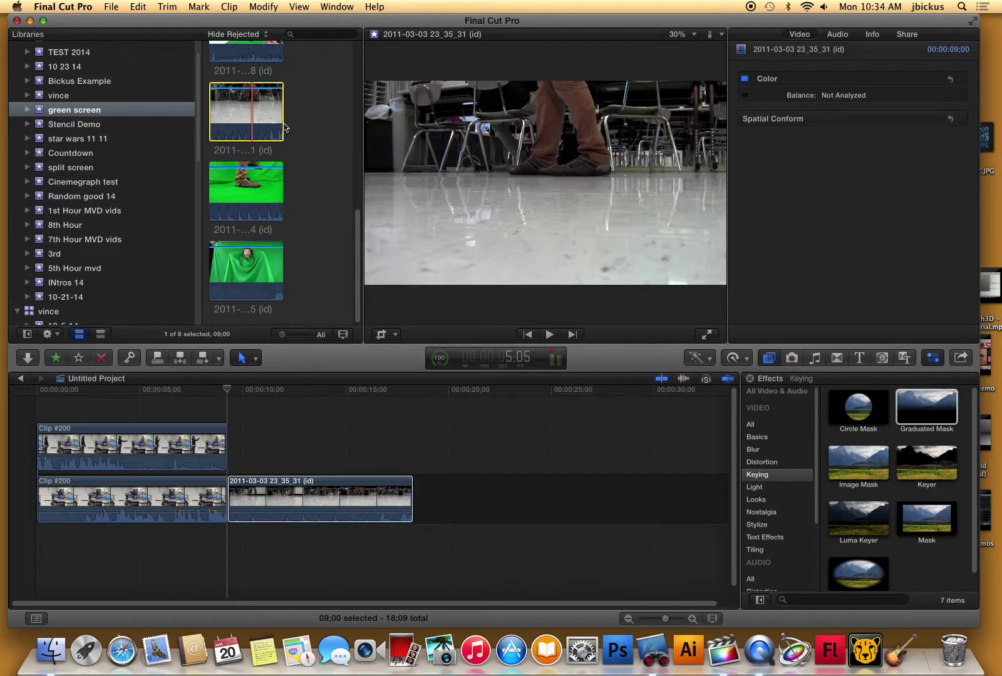
left_click(279, 441)
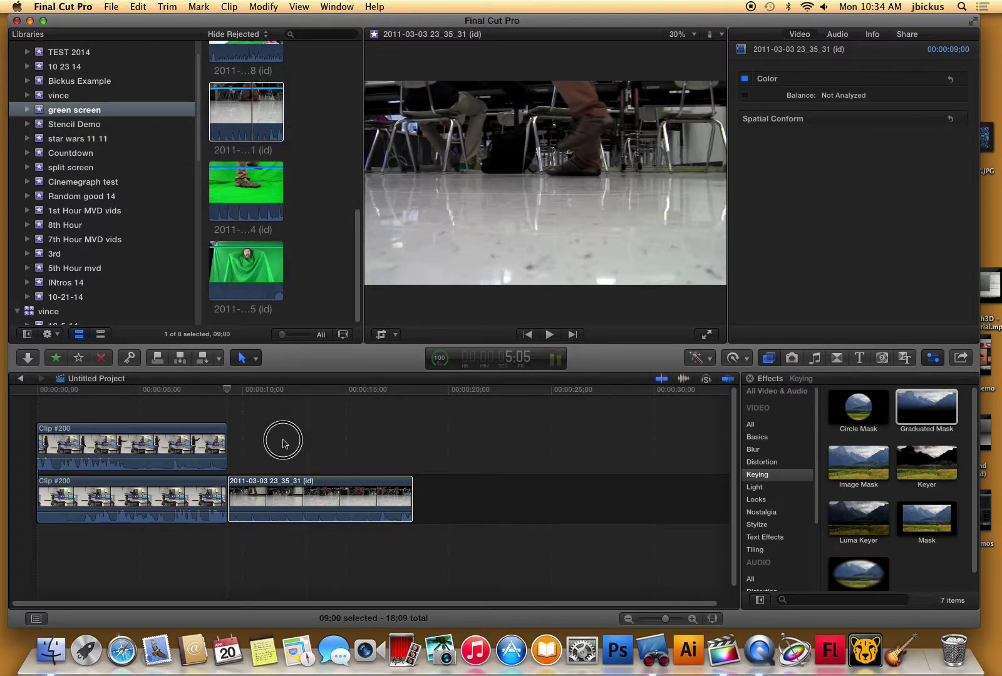
left_click(274, 393)
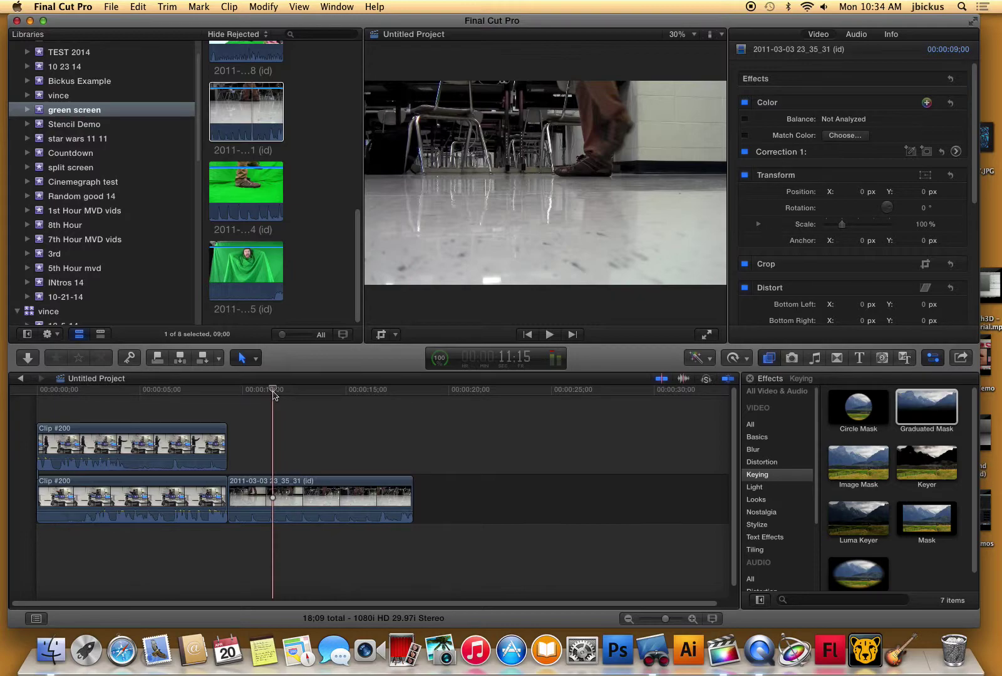
left_click_drag(352, 262, 356, 177)
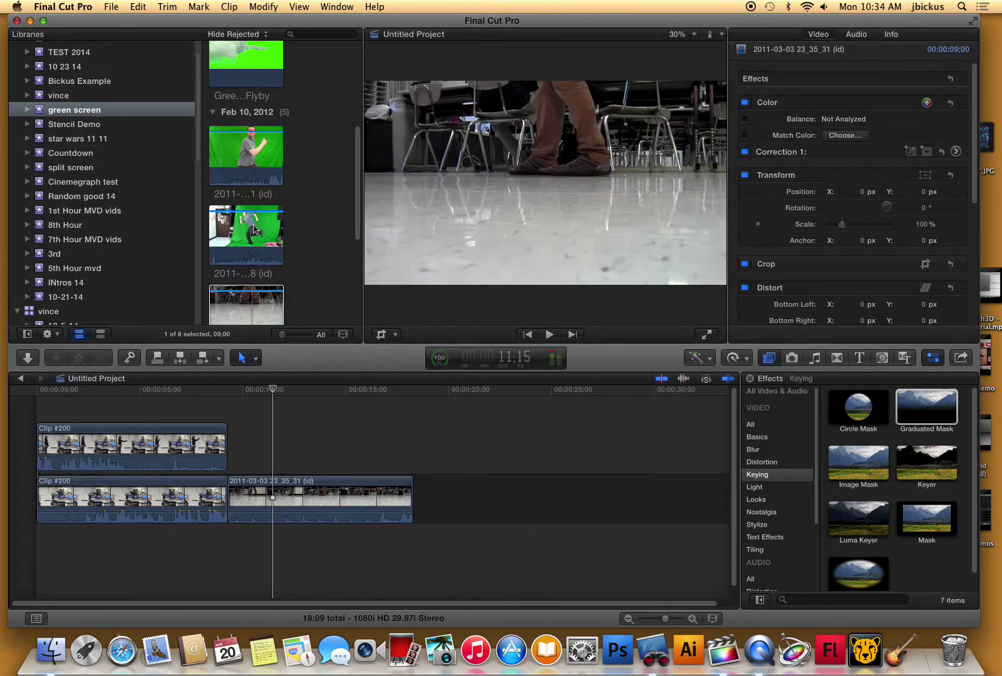
left_click(242, 230)
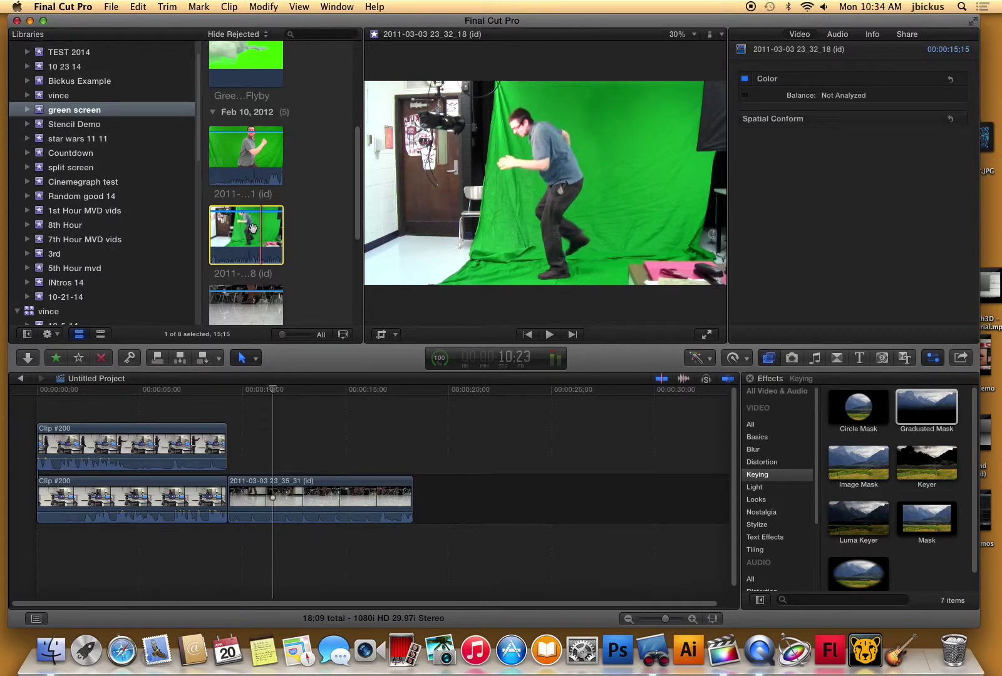
left_click(254, 235)
left_click_drag(255, 236, 231, 446)
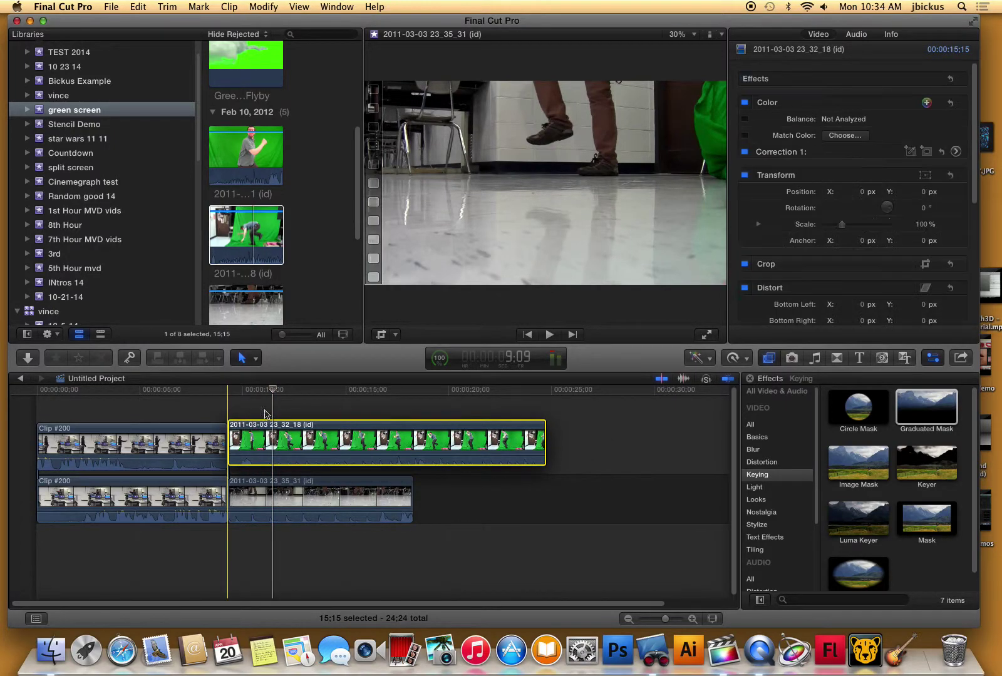
Step: Trim a narrow strip off the green screen clip's left edge with the Crop tool at about 11 seconds
left_click(276, 385)
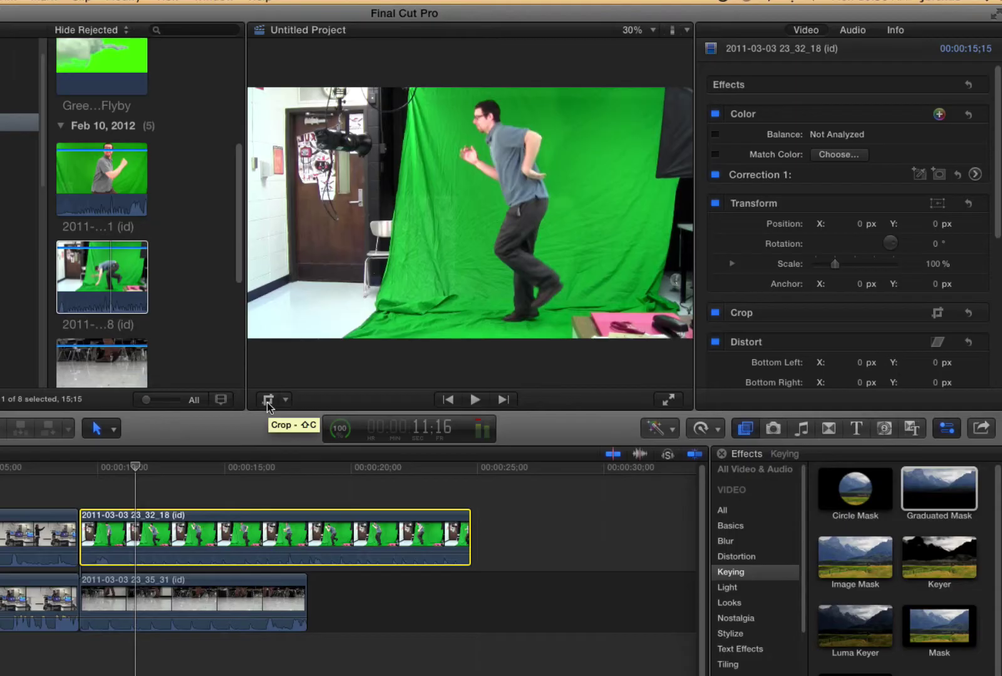
left_click(267, 398)
left_click_drag(248, 213, 277, 207)
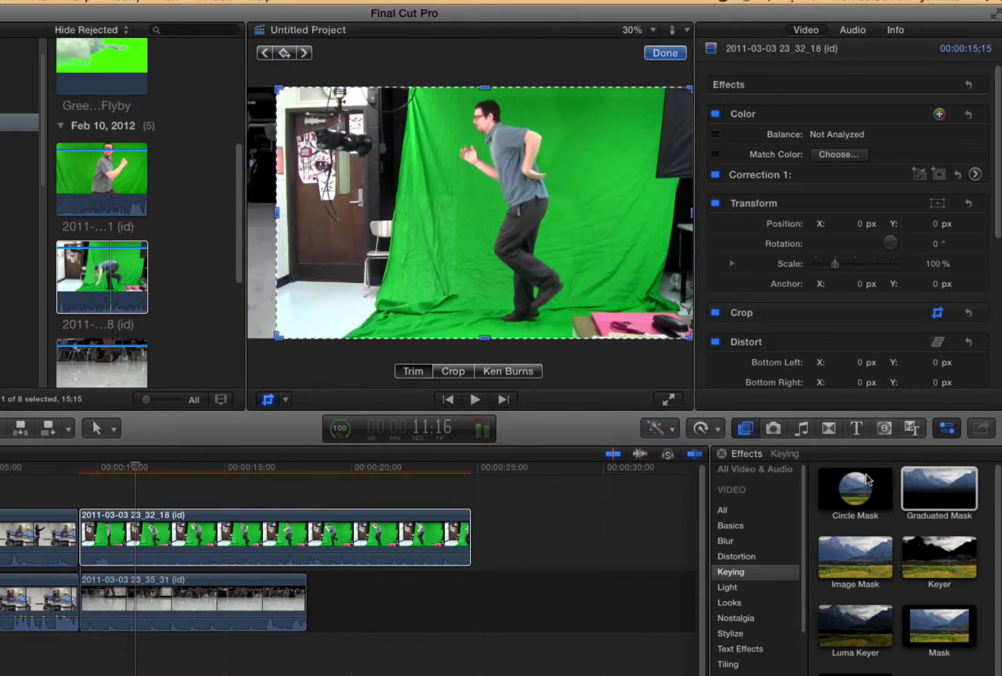
Step: Apply the Circle Mask effect to the green screen clip with Feather 100 and Scale 127%
left_click(871, 496)
left_click_drag(785, 488, 373, 539)
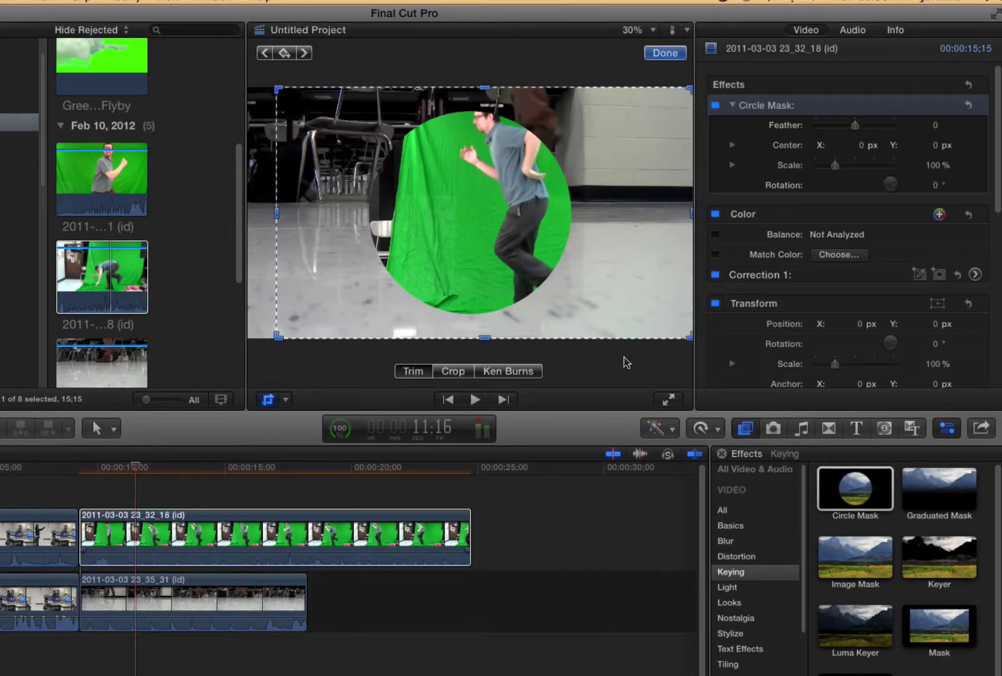
left_click_drag(834, 164, 848, 166)
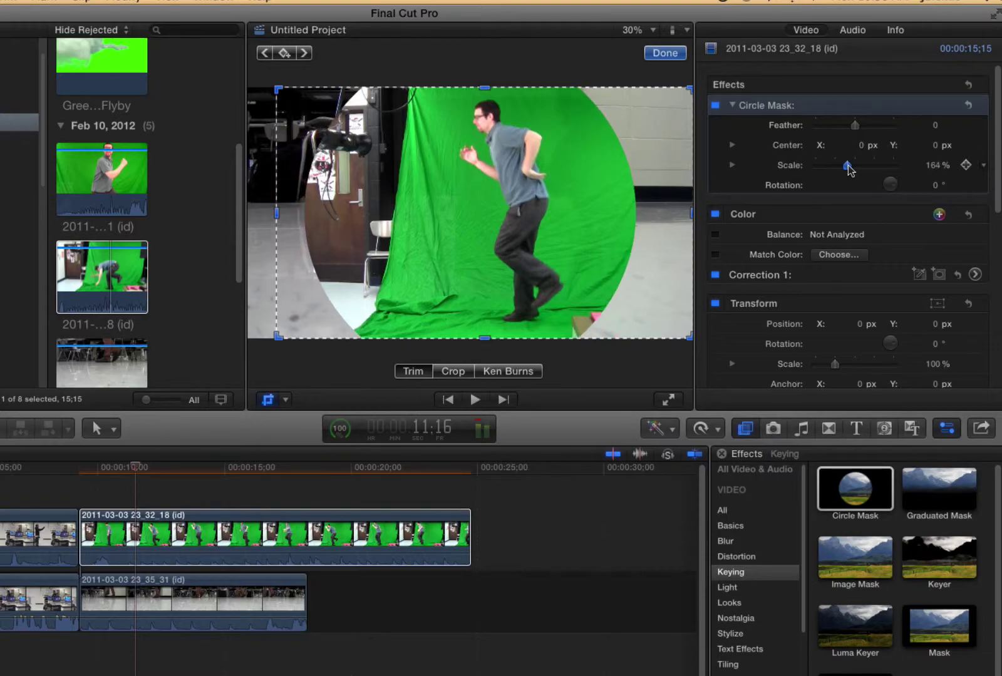
left_click_drag(860, 125, 905, 130)
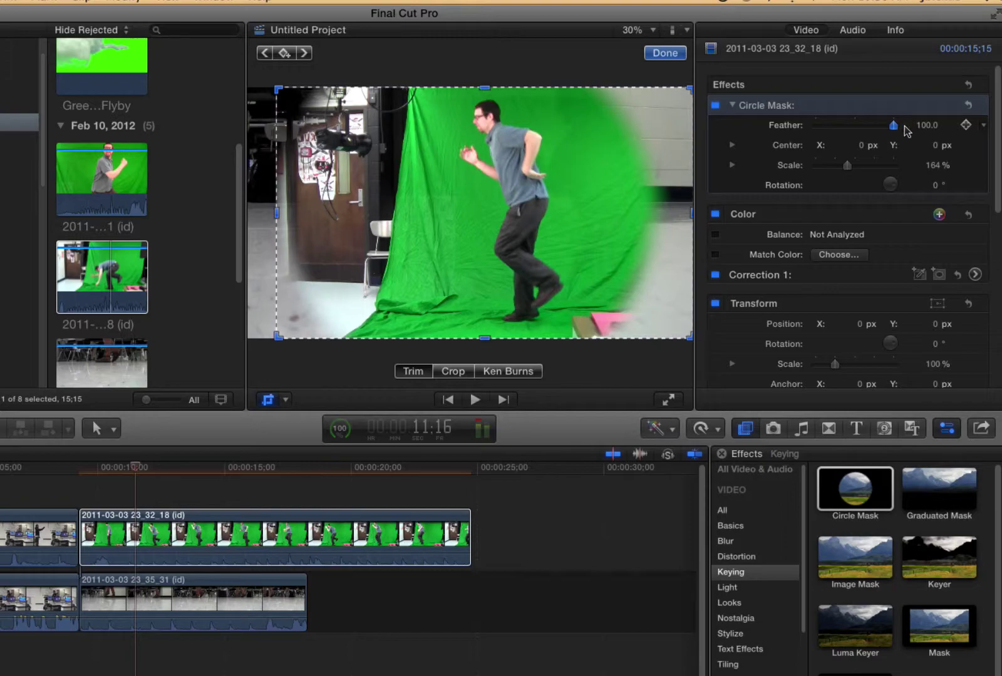
mouse_move(852, 168)
left_mouse_down()
mouse_move(835, 171)
mouse_move(844, 172)
left_mouse_up()
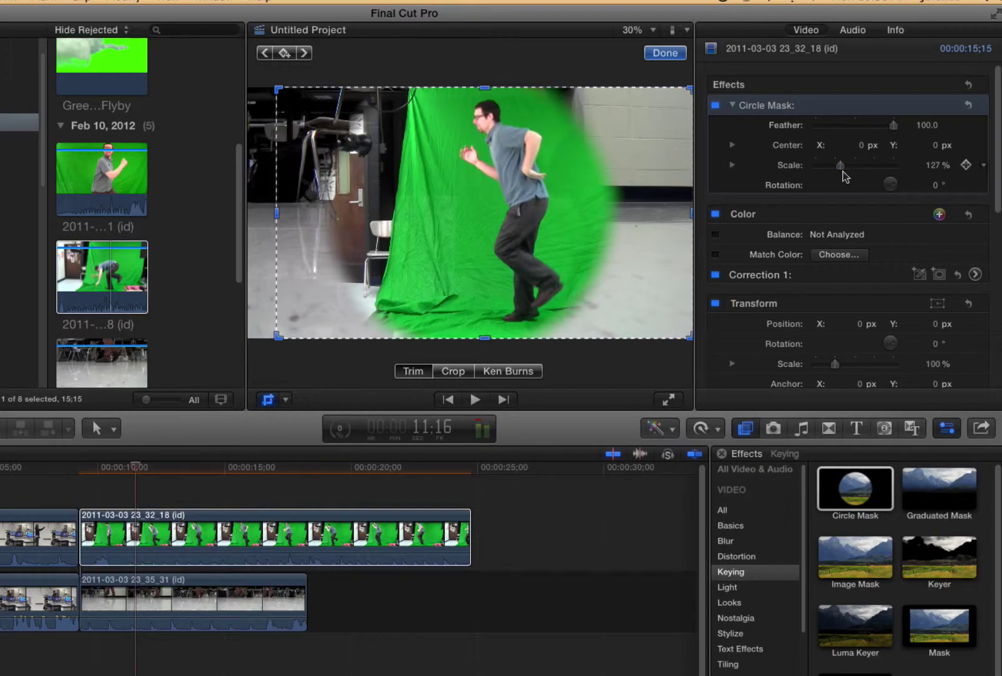
Step: Trim the green screen clip's left side in close to the running man and apply the Keyer effect to the clip
left_click_drag(279, 220, 420, 223)
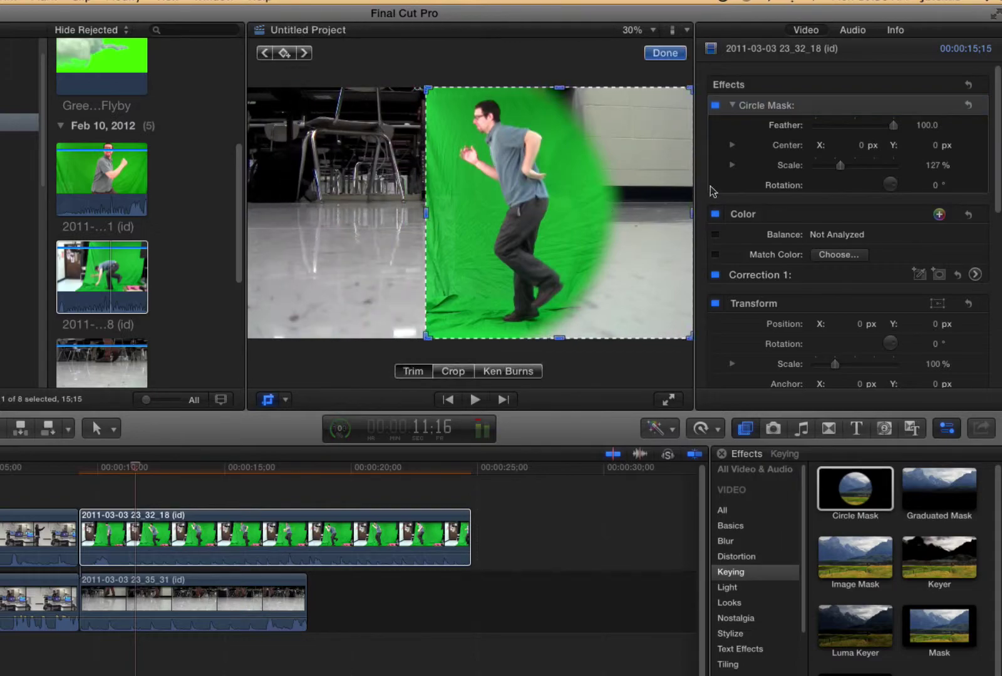
left_click(677, 52)
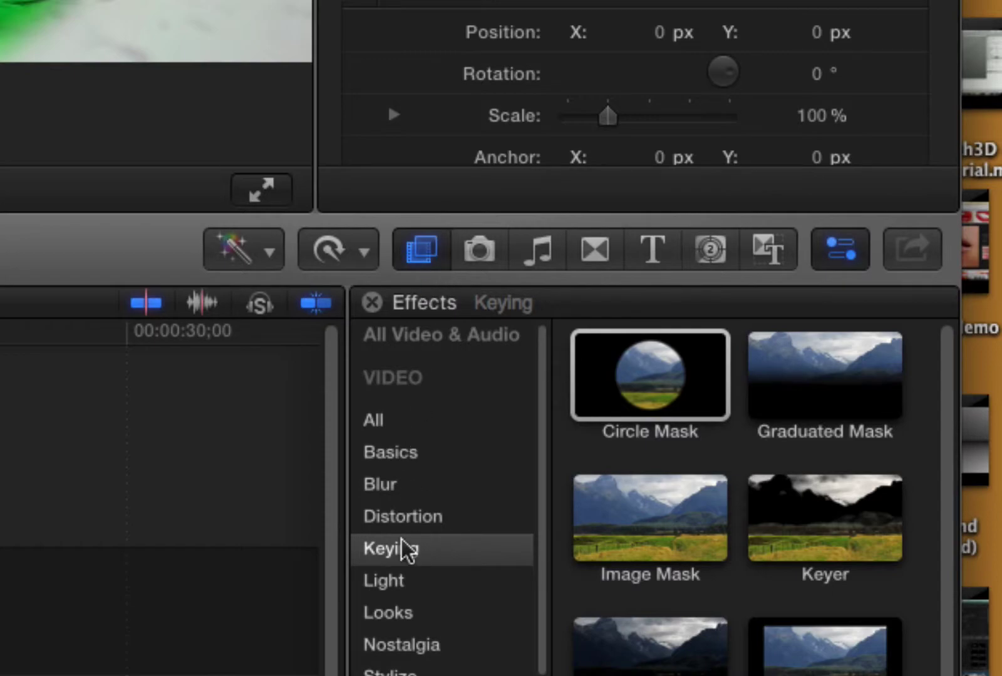
left_click(820, 537)
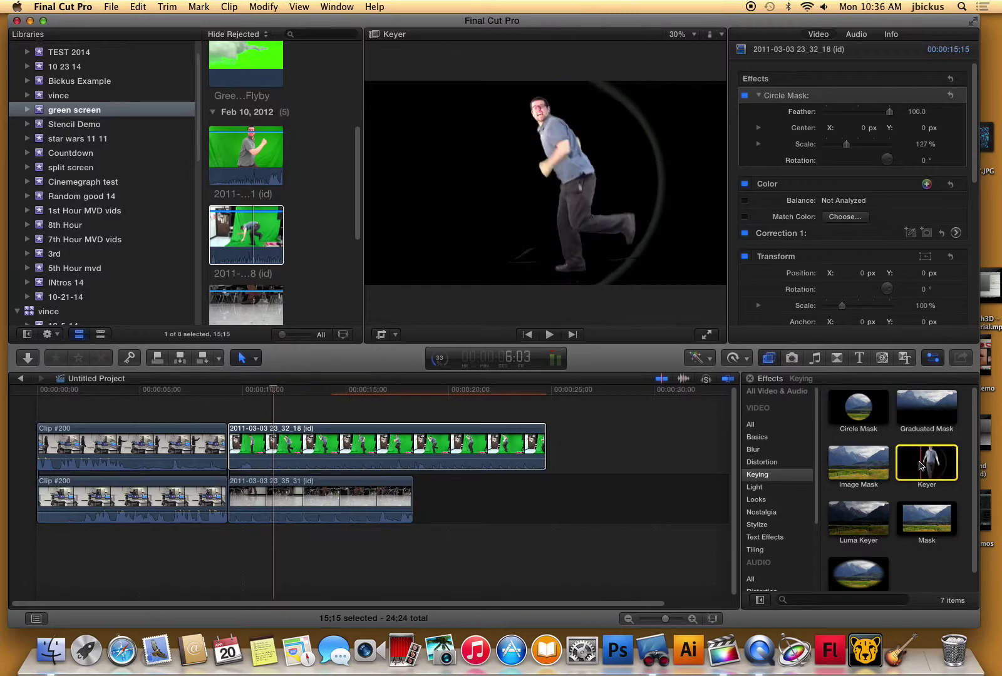
left_click_drag(918, 470, 486, 448)
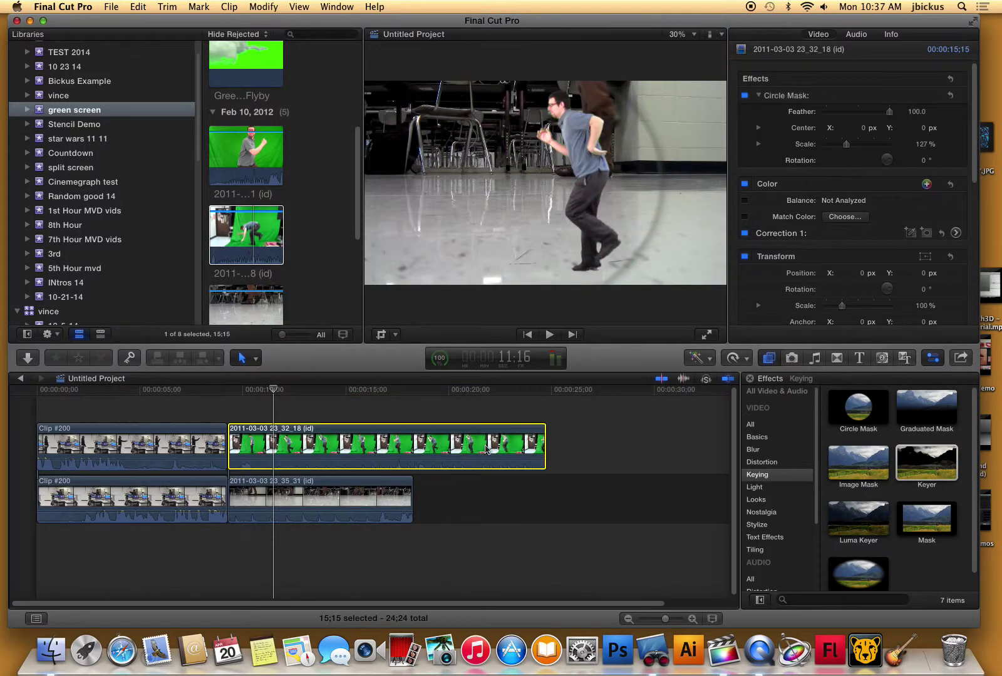
Step: Set the Circle Mask Feather to 4.0 on the green screen clip, checking the keyed frame at about 14 seconds
left_click(330, 396)
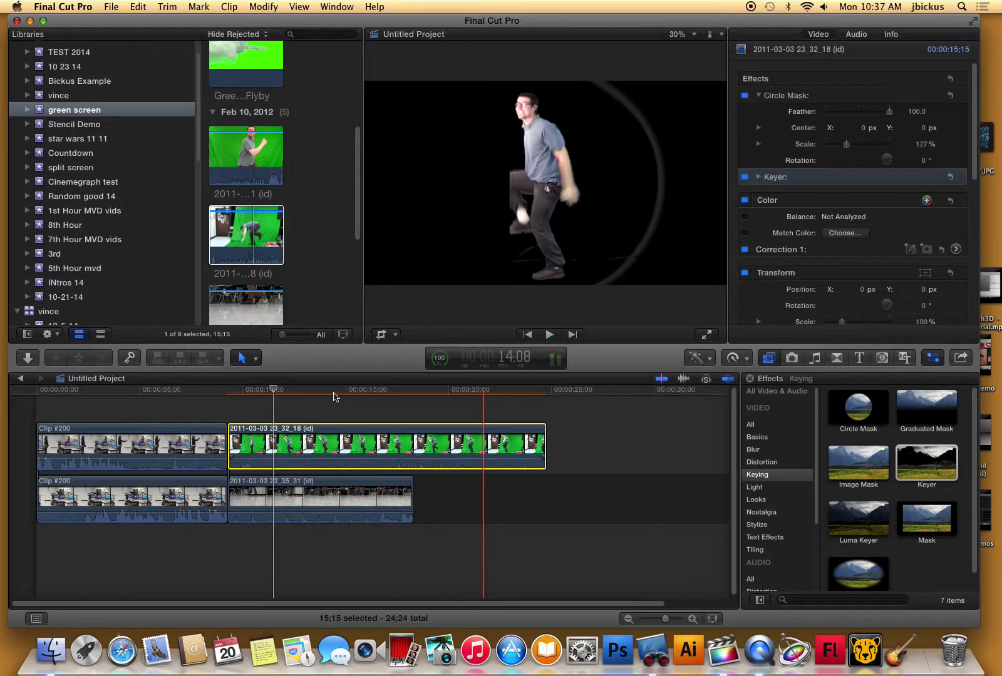
left_click(329, 395)
left_click_drag(317, 394, 327, 393)
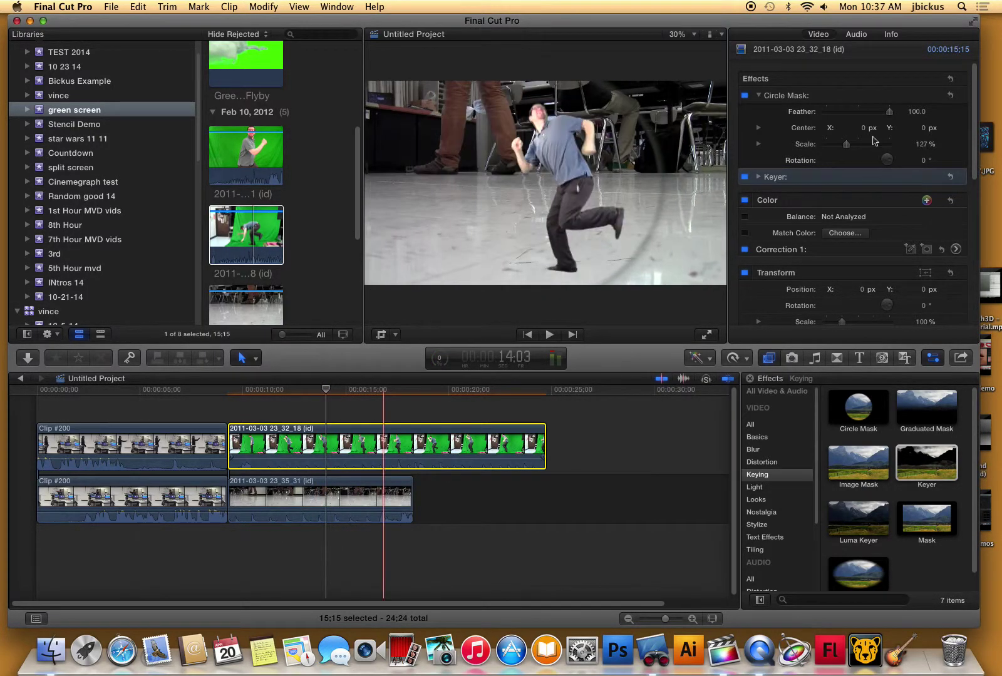
left_click(894, 113)
left_click_drag(897, 117, 860, 126)
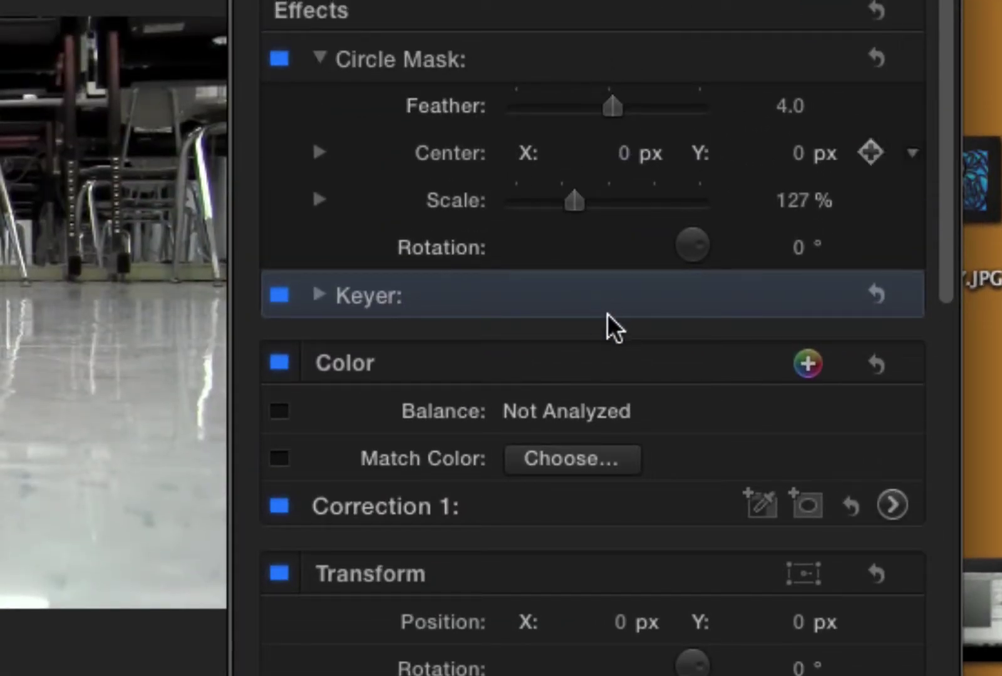
Step: Expand the Keyer settings to look through them, and play the keyed composite from about 11 seconds
left_click(319, 295)
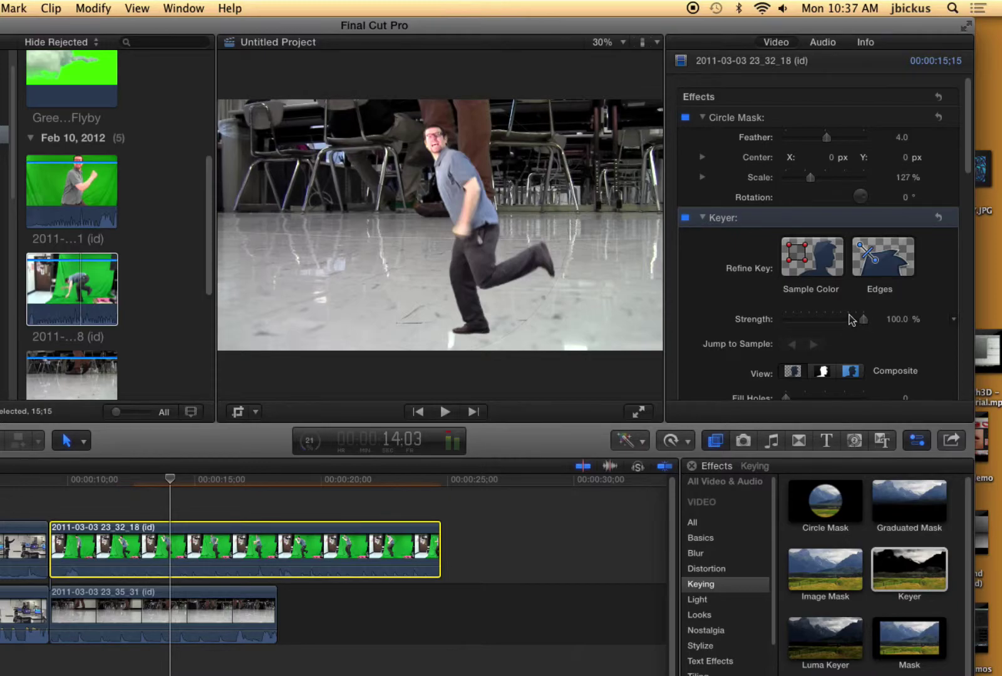
scroll(850, 319, "down", 5)
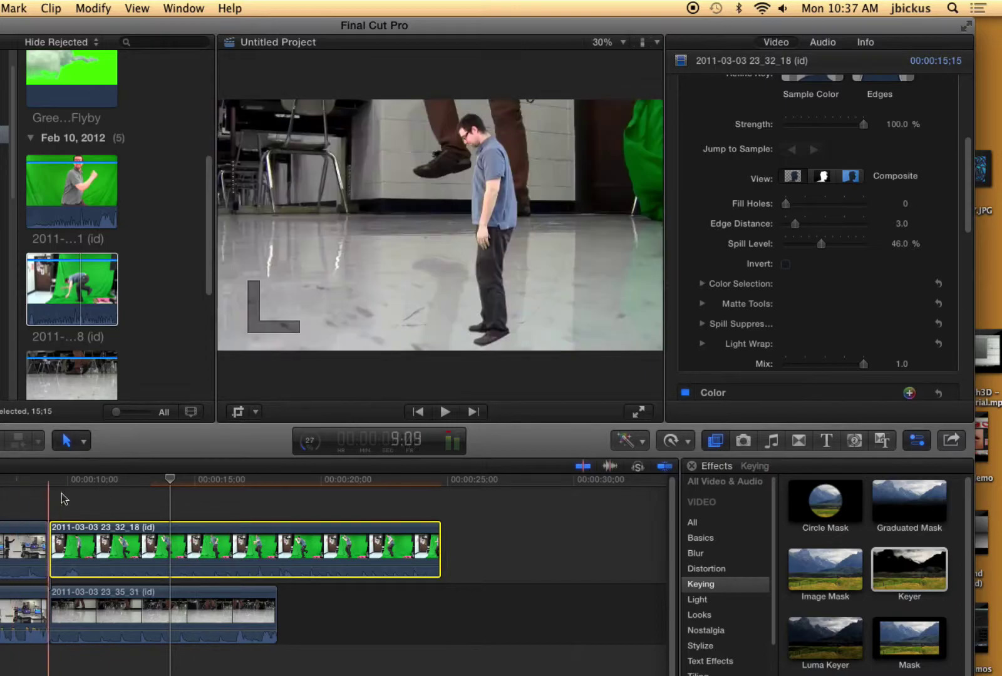
left_click(87, 482)
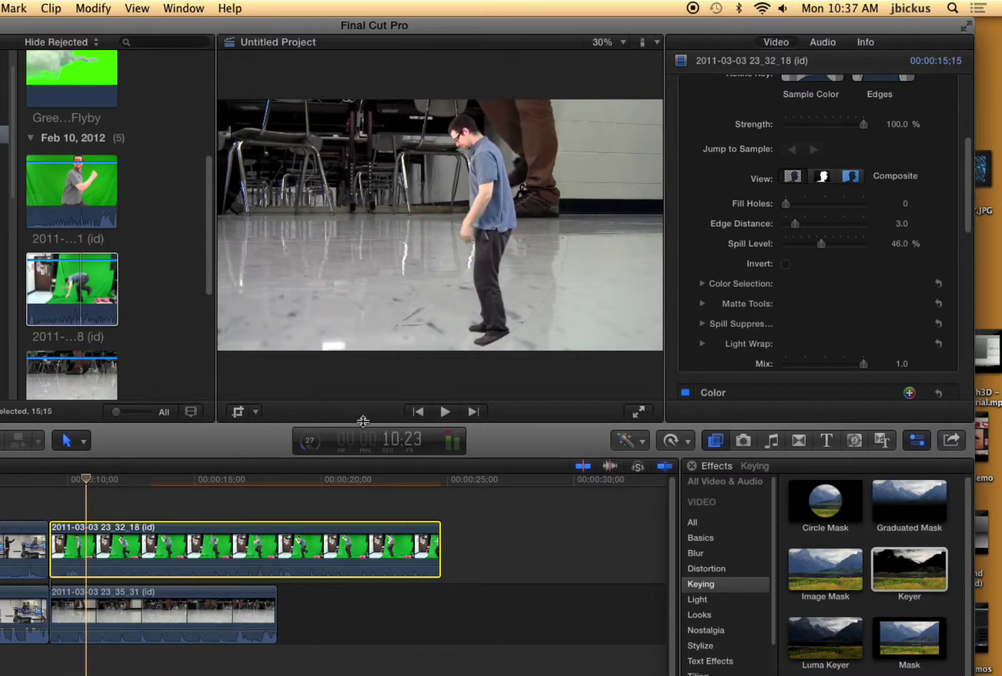
left_click(442, 412)
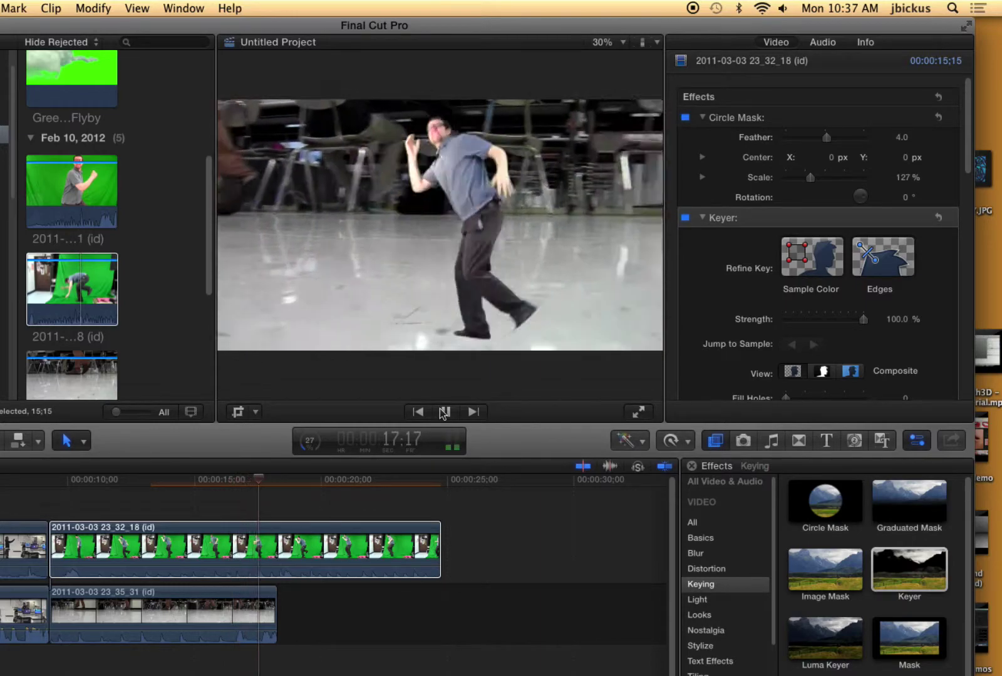
left_click(440, 412)
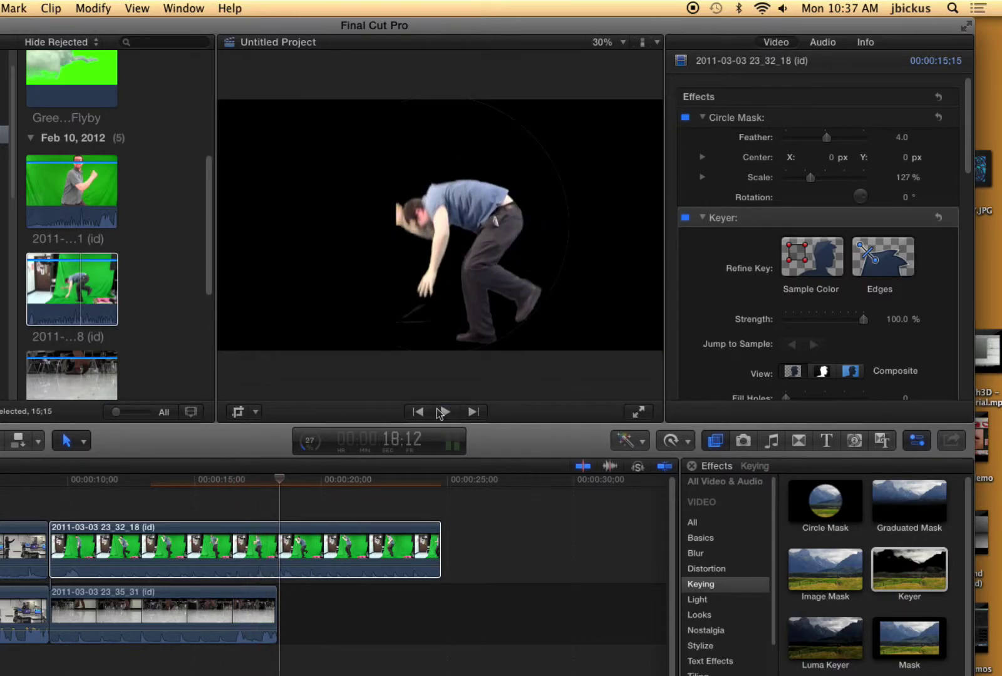
Step: Scale the green screen clip down to less than half its size with the Transform tool at about 13 seconds
left_click(148, 481)
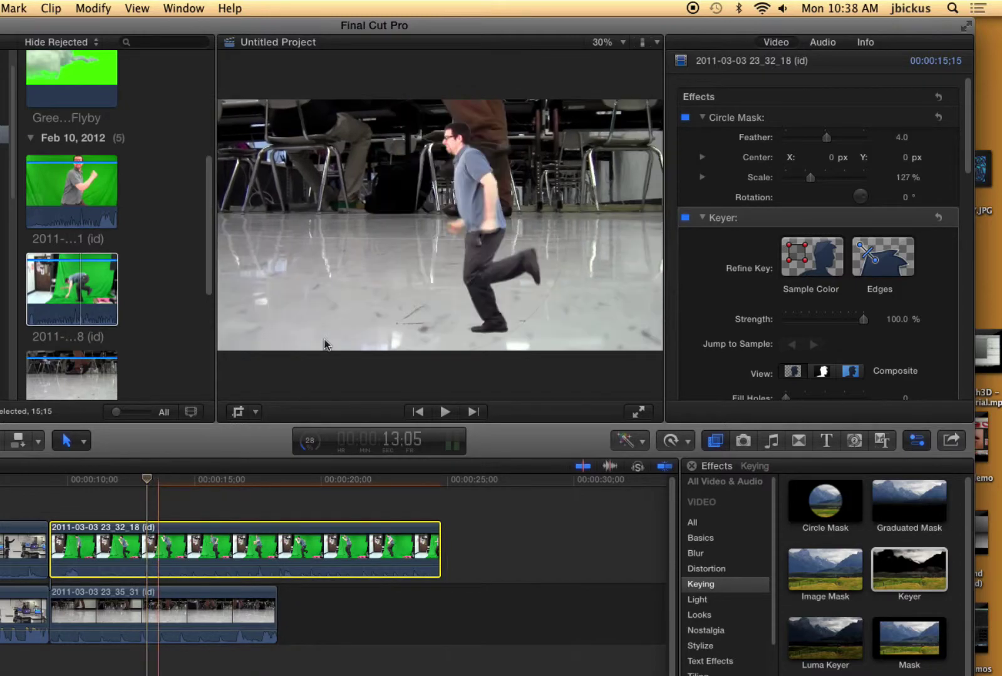
left_click(255, 411)
left_click(270, 432)
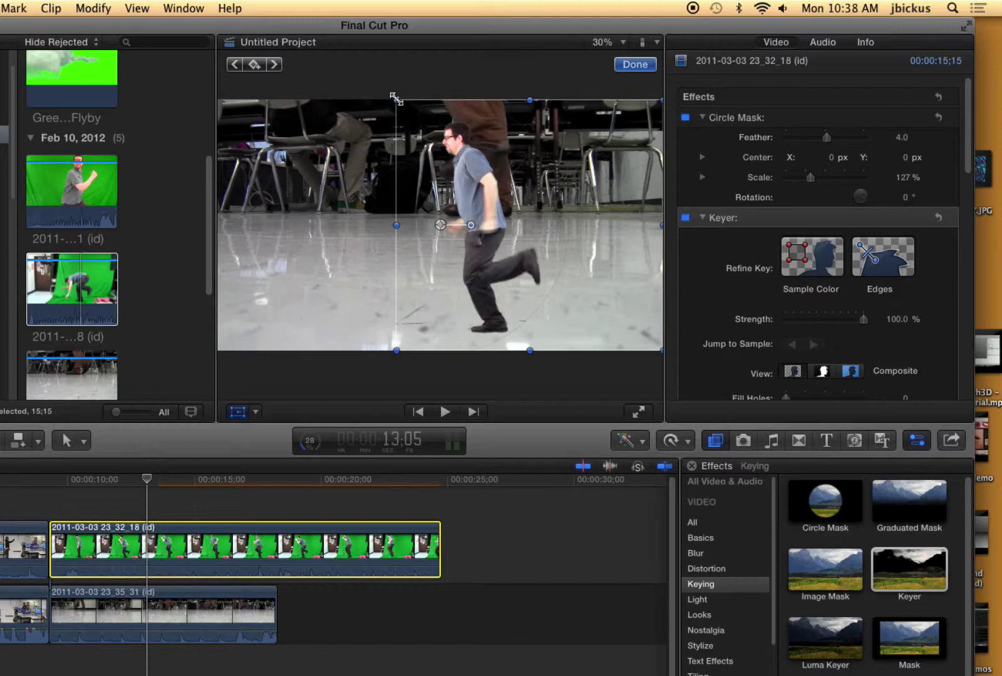
left_click_drag(394, 98, 424, 175)
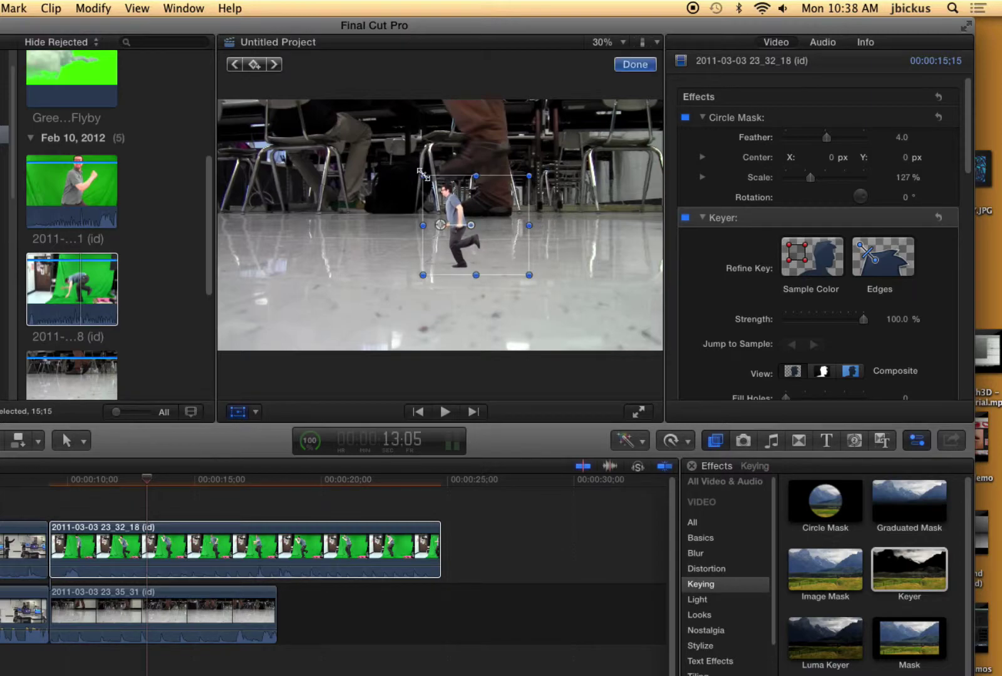
Step: Shrink the man slightly more and place him on the floor beside the chair at about 9:21, checking the result in playback
left_click_drag(81, 487, 61, 487)
left_click_drag(462, 204, 369, 152)
left_click_drag(451, 135, 394, 184)
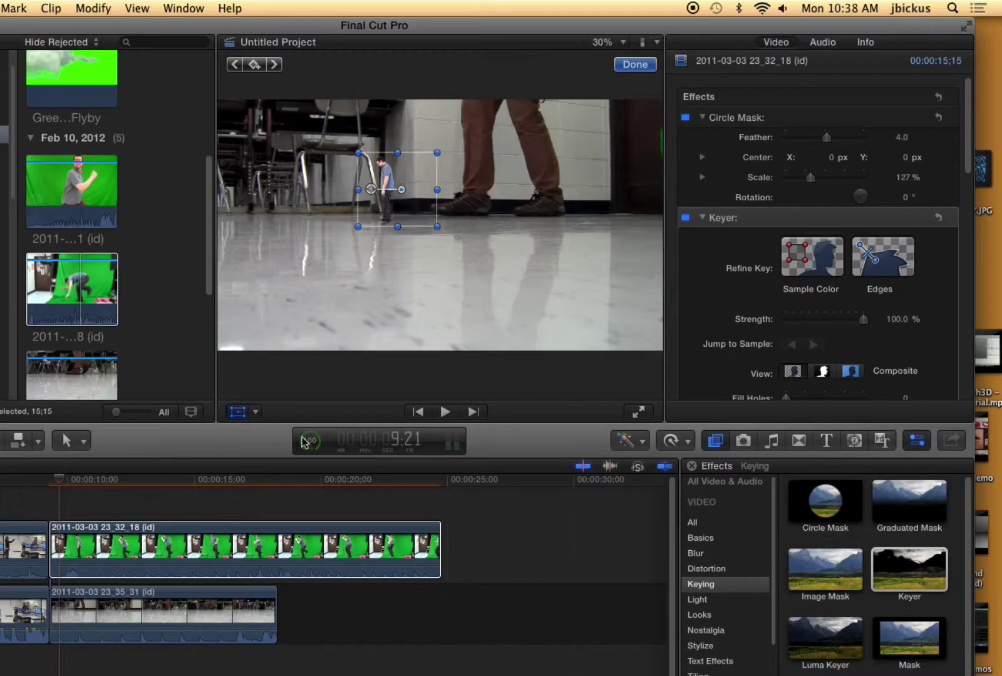
left_click(446, 413)
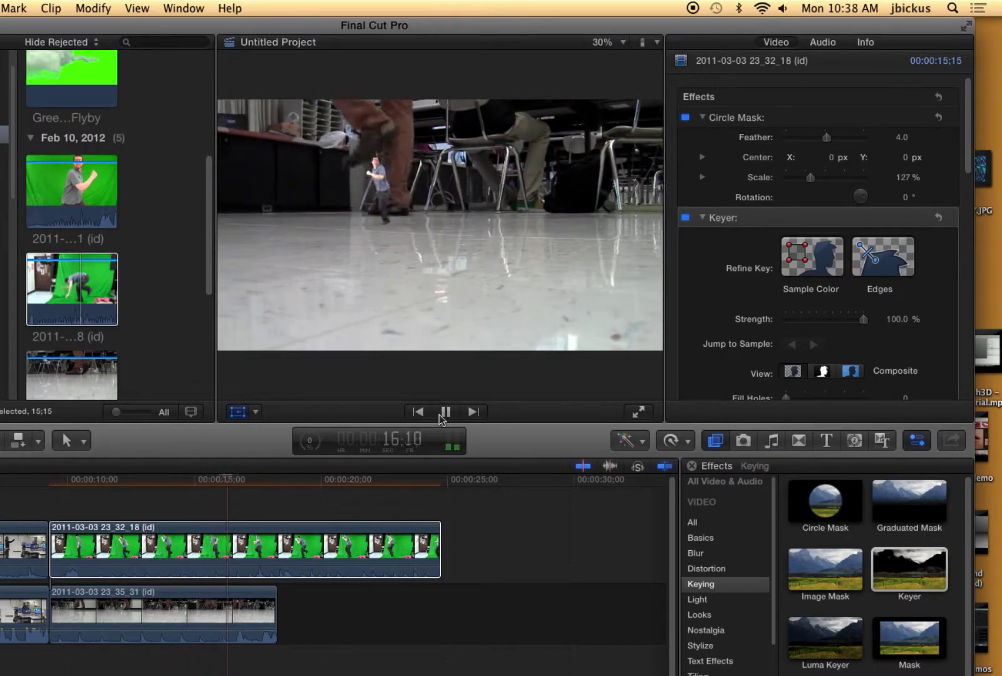
left_click(444, 413)
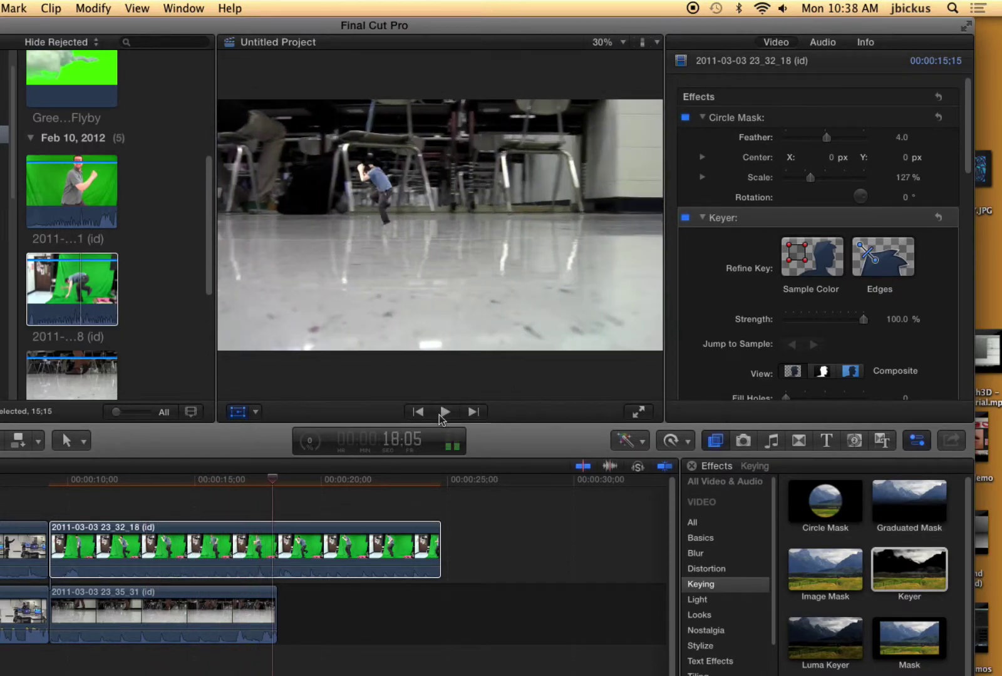
Step: Split the green screen clip at 11:02 with the Blade tool and delete the short piece before the cut
left_click(69, 483)
left_click_drag(73, 488, 96, 489)
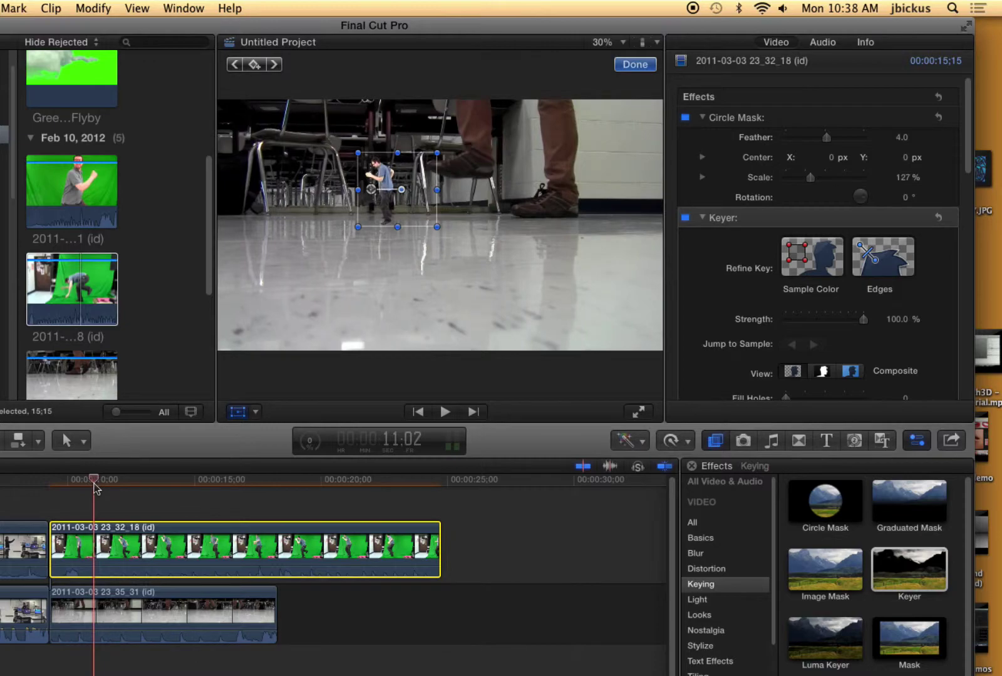
key("b")
left_click(97, 537)
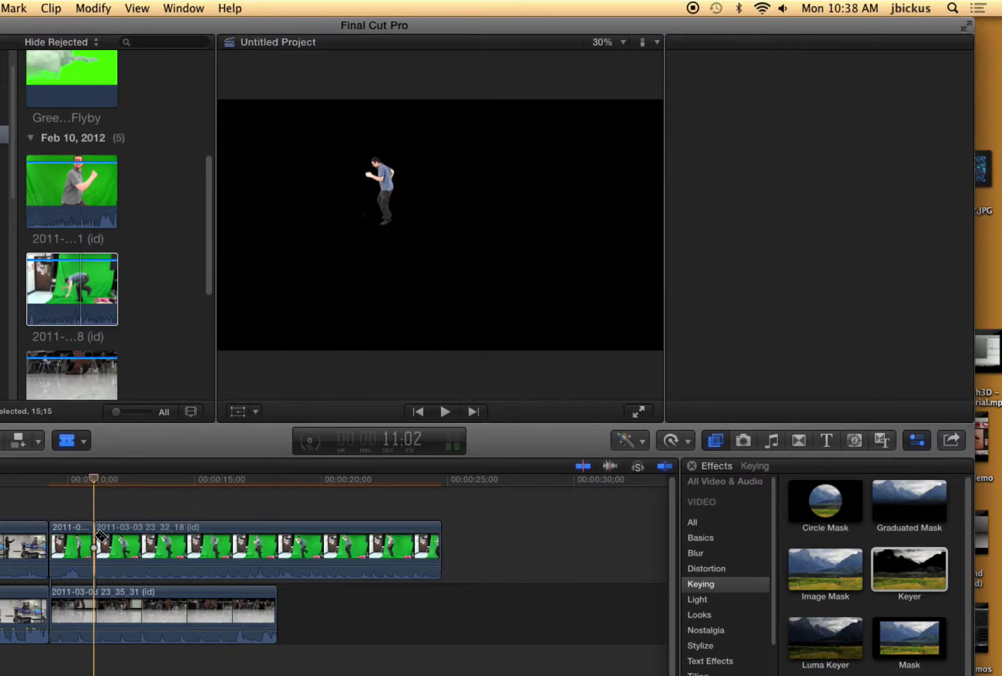
key("a")
left_click(75, 534)
left_click(75, 534)
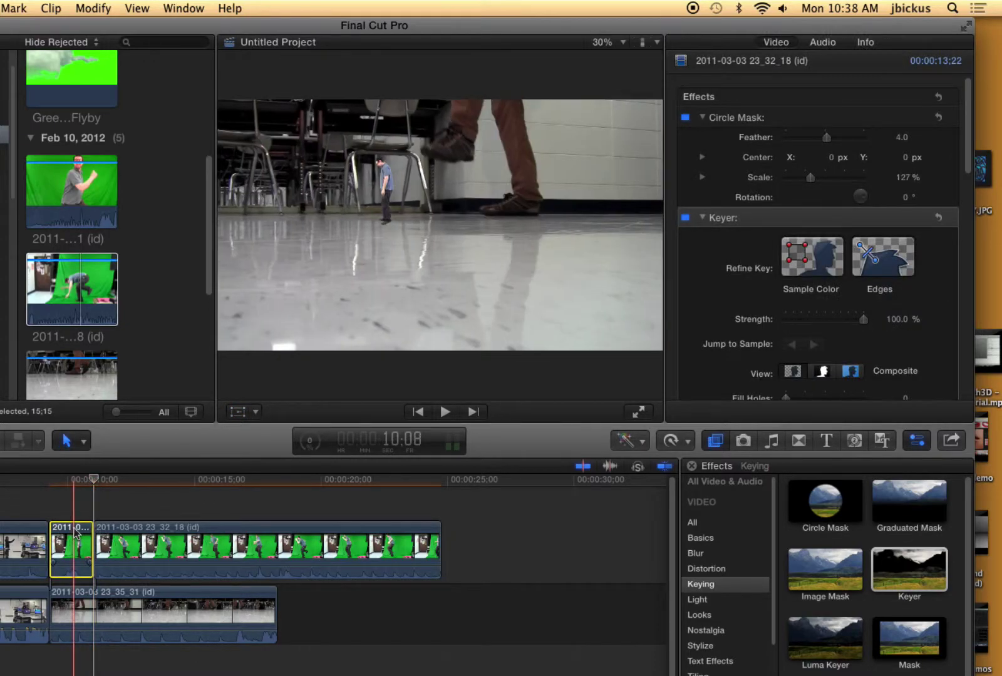
key("Delete")
Step: Move the remaining green screen clip earlier by 1:03 so it lines up with the floor clip's start
left_click(130, 540)
key("space")
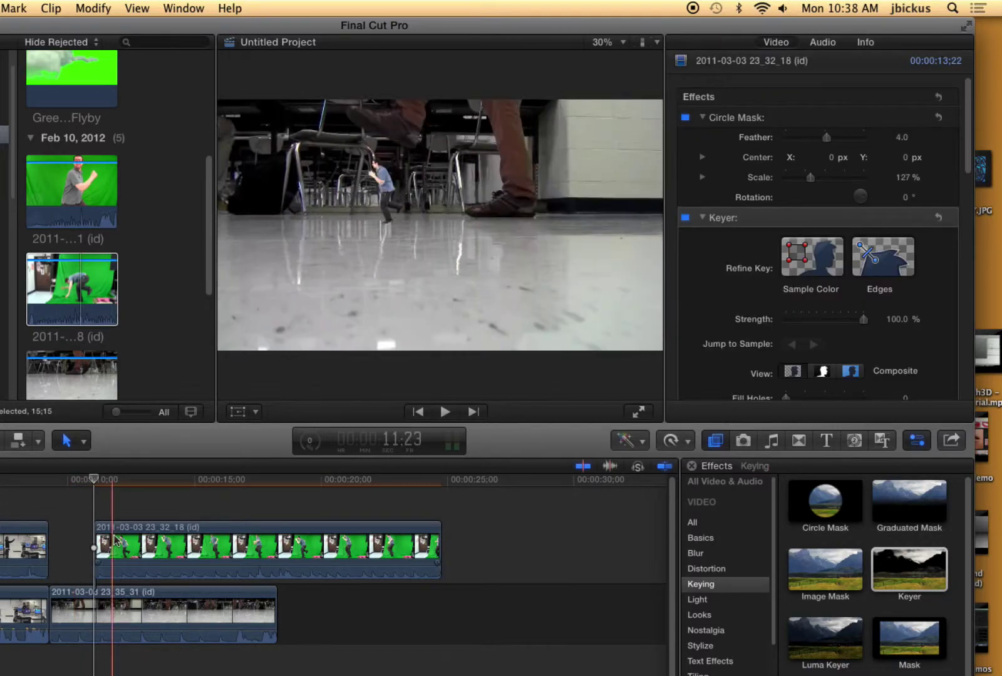
left_click_drag(130, 540, 82, 533)
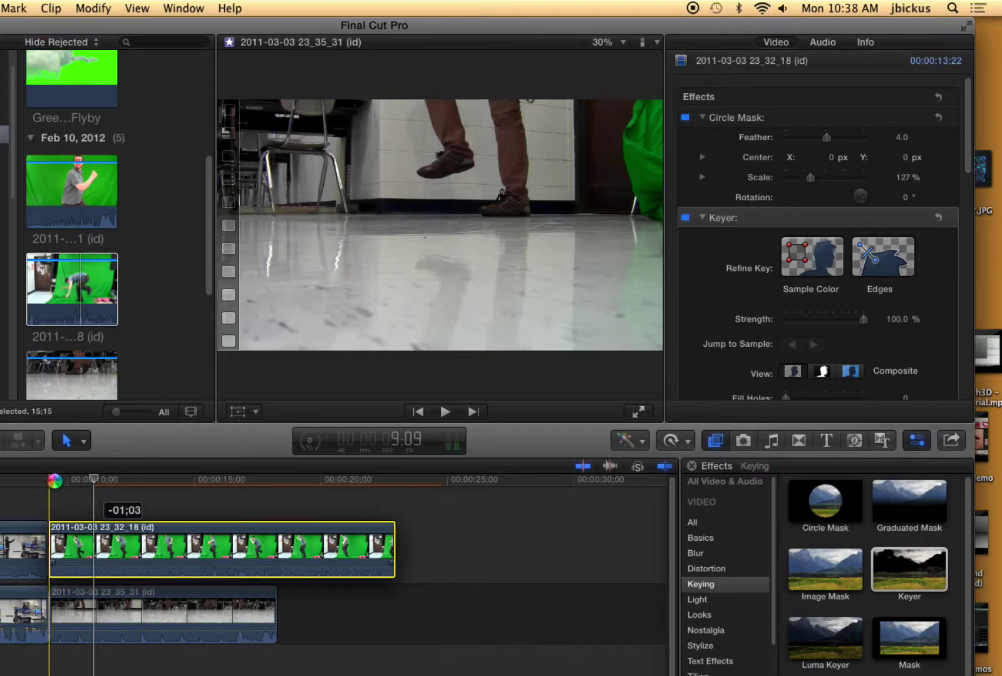
Step: Dismiss the Final Cut Pro problem report without reopening the application
key("super+h")
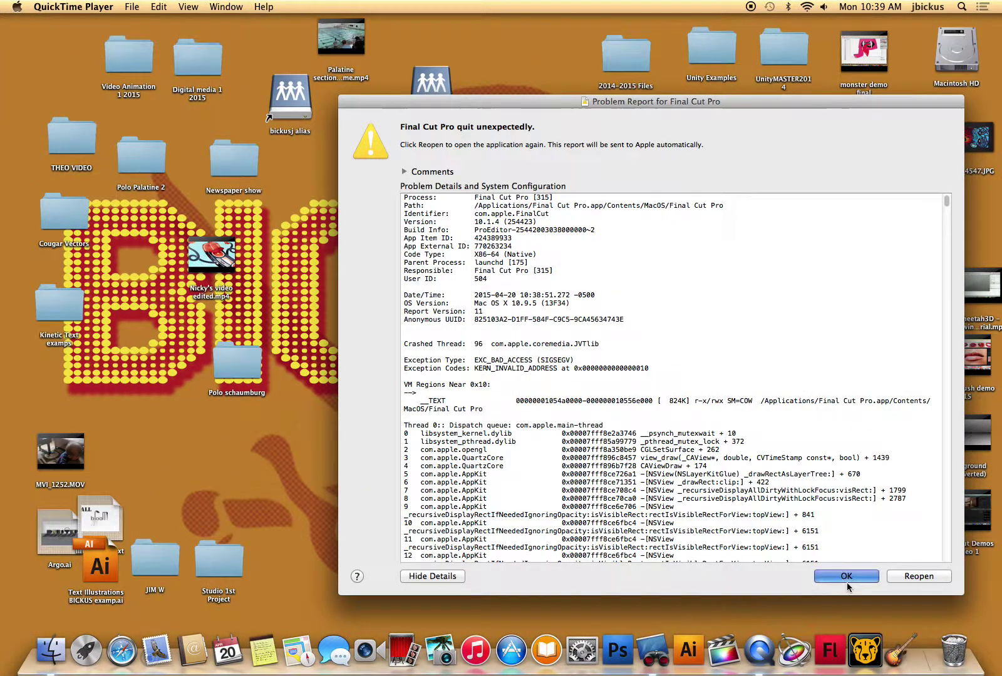
left_click(782, 573)
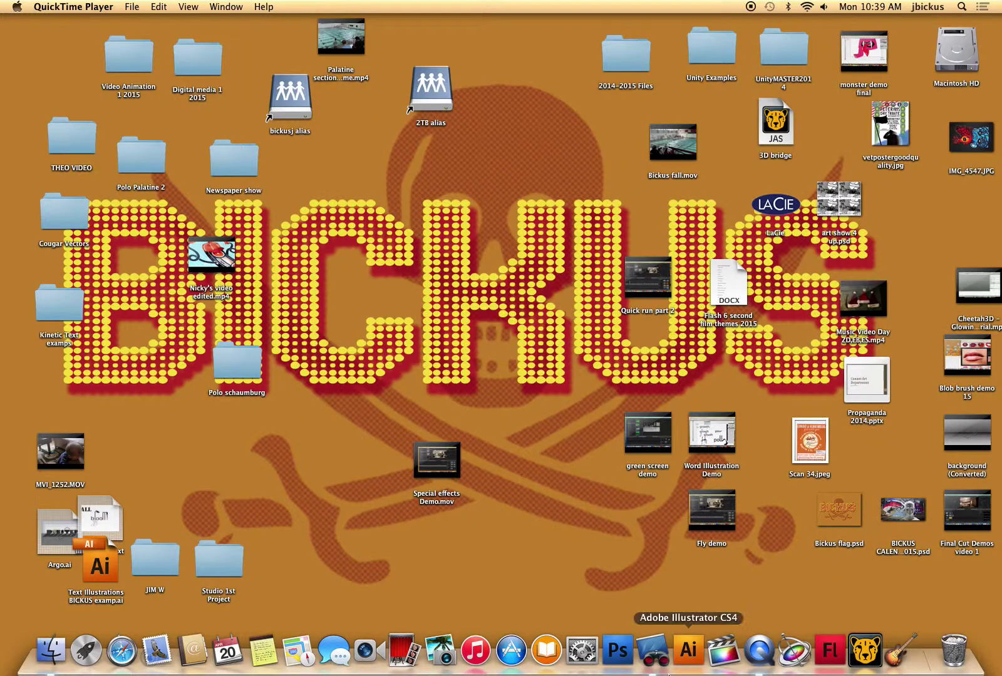
right_click(759, 648)
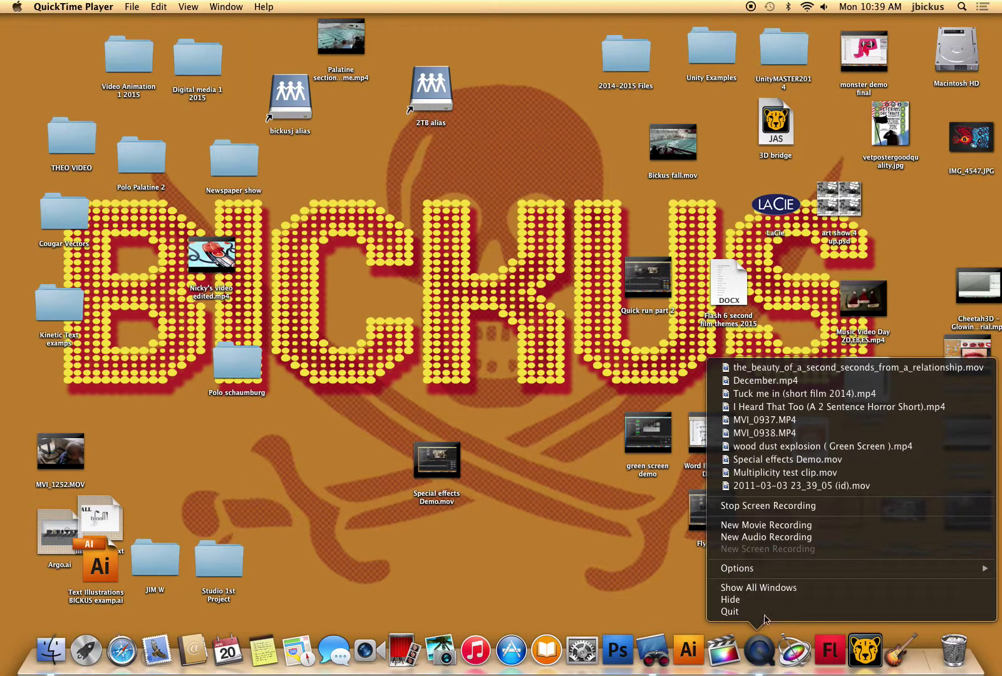